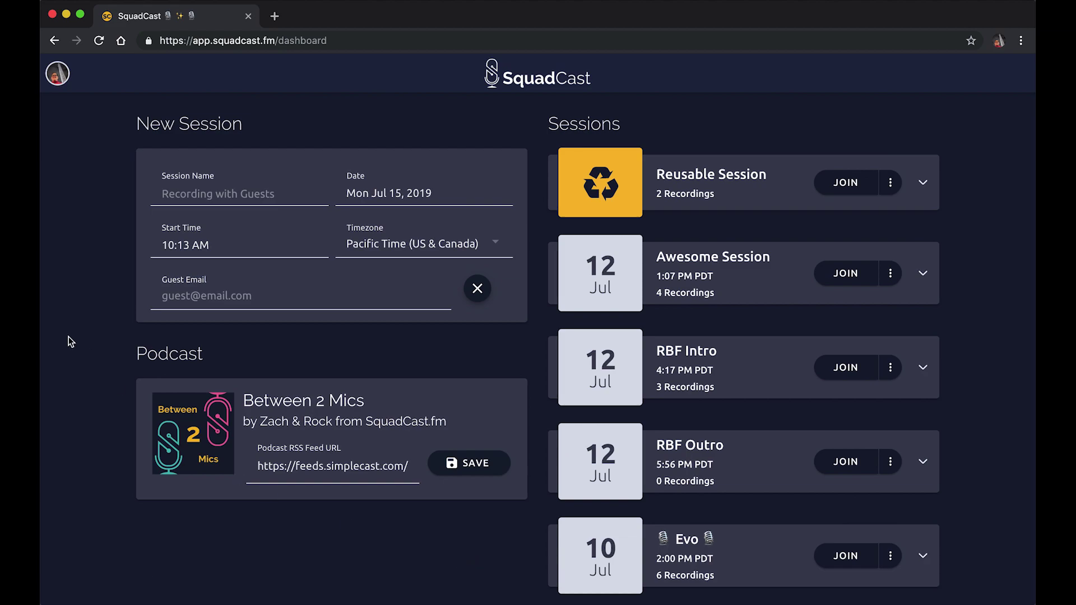
- Check the account menu, then name the session 'Demo w/ Rock' and enter the guest's e-mail address
click(57, 73)
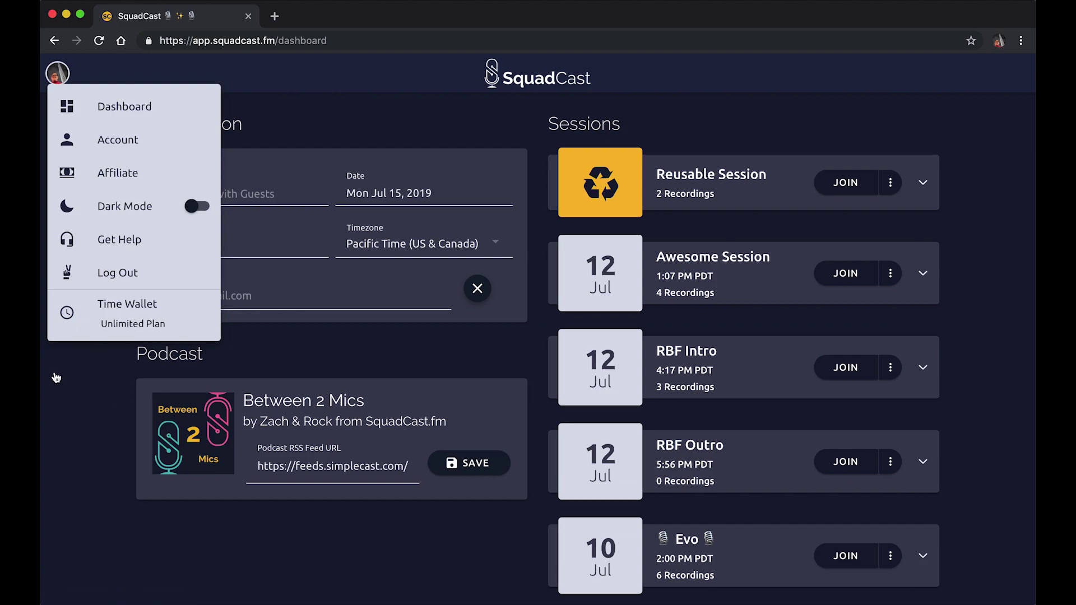
click(104, 399)
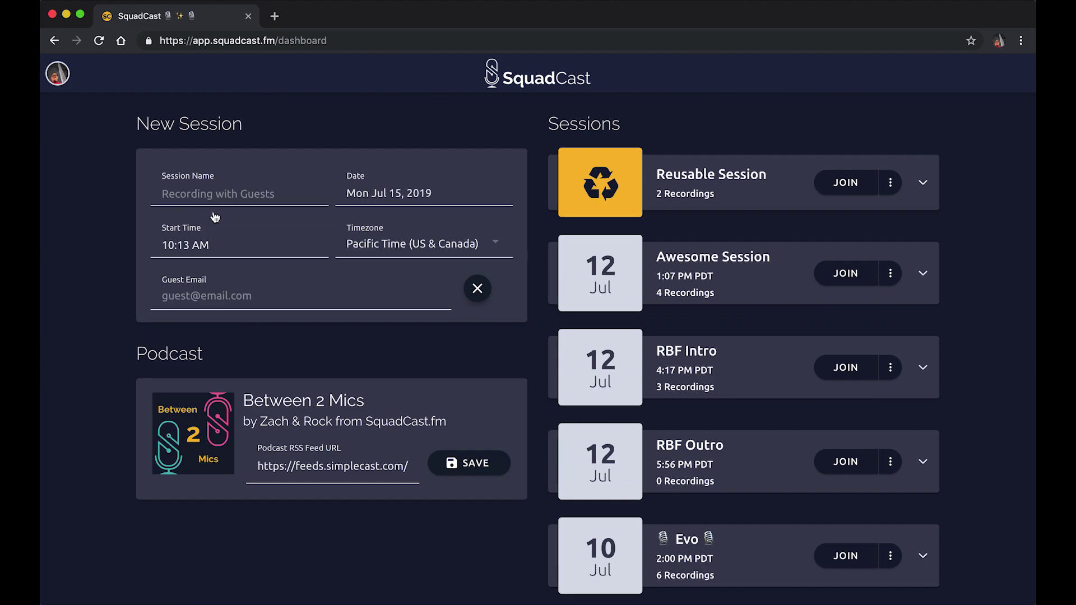
click(229, 186)
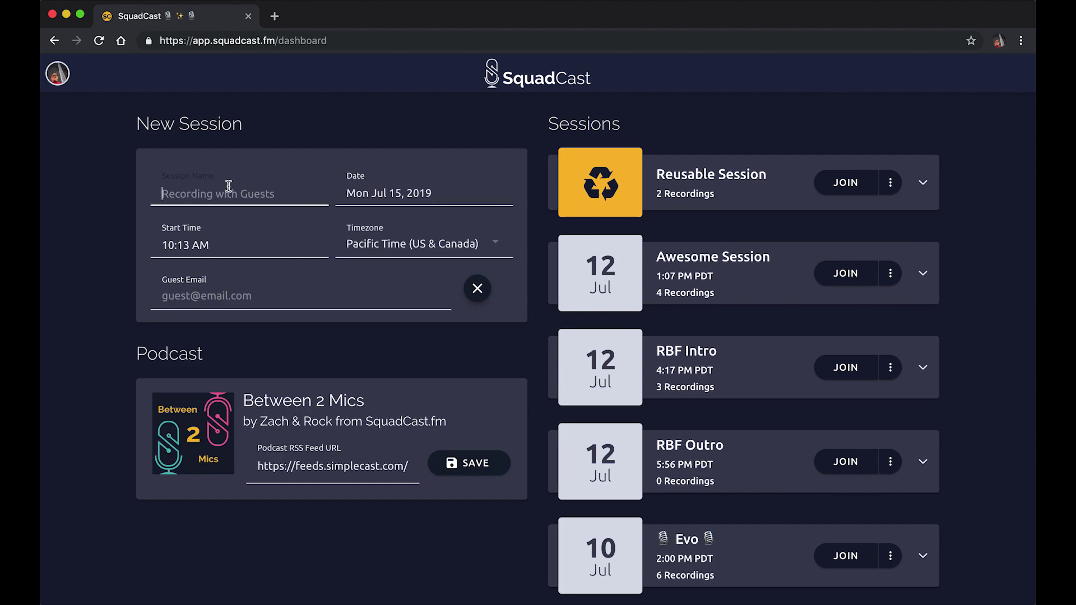
text(Demo w/ Rock)
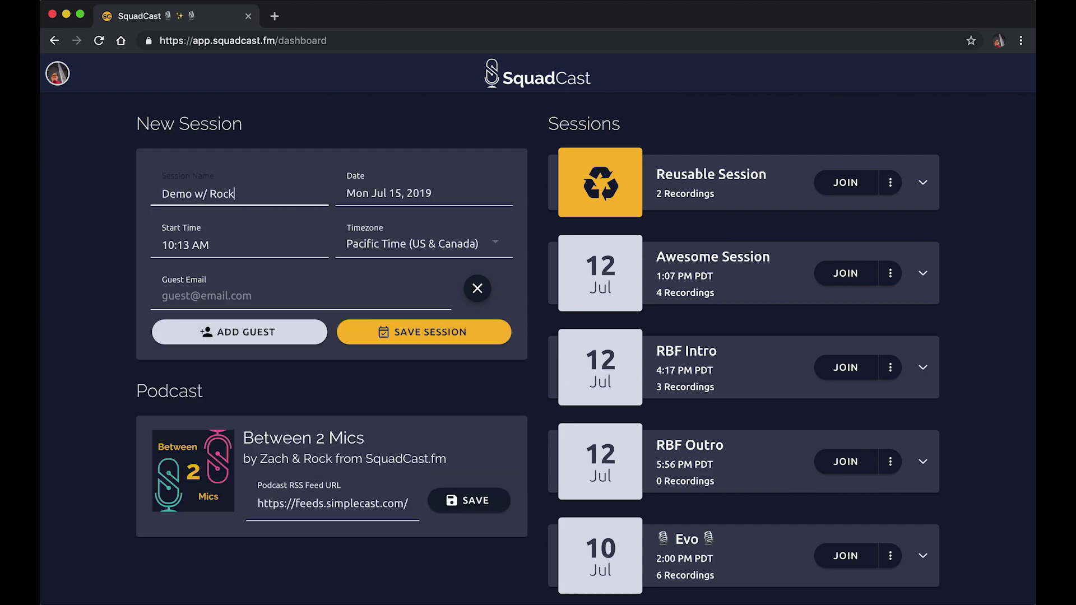
click(272, 300)
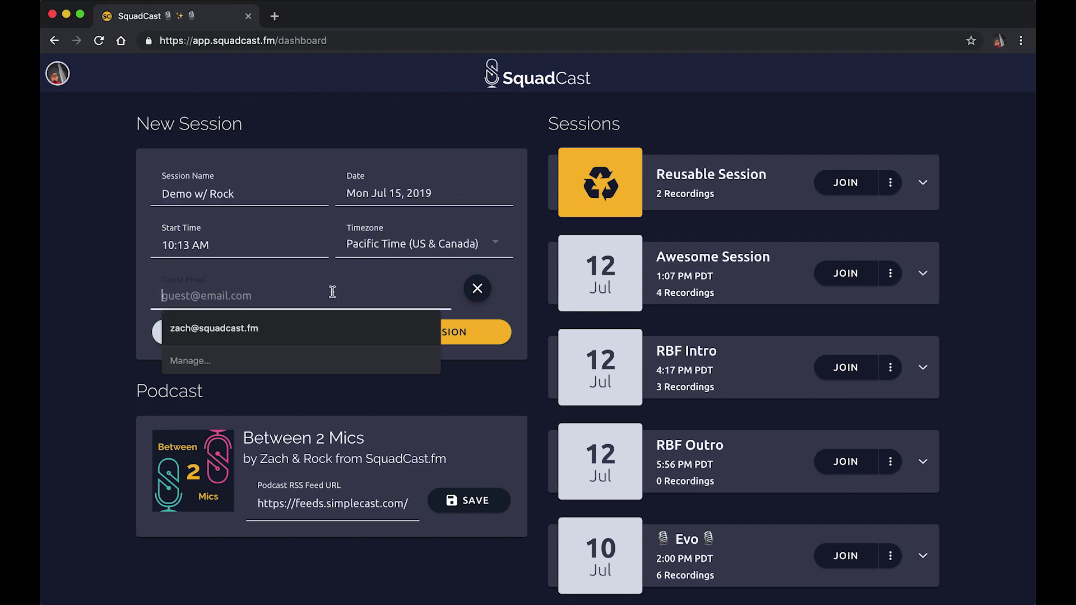
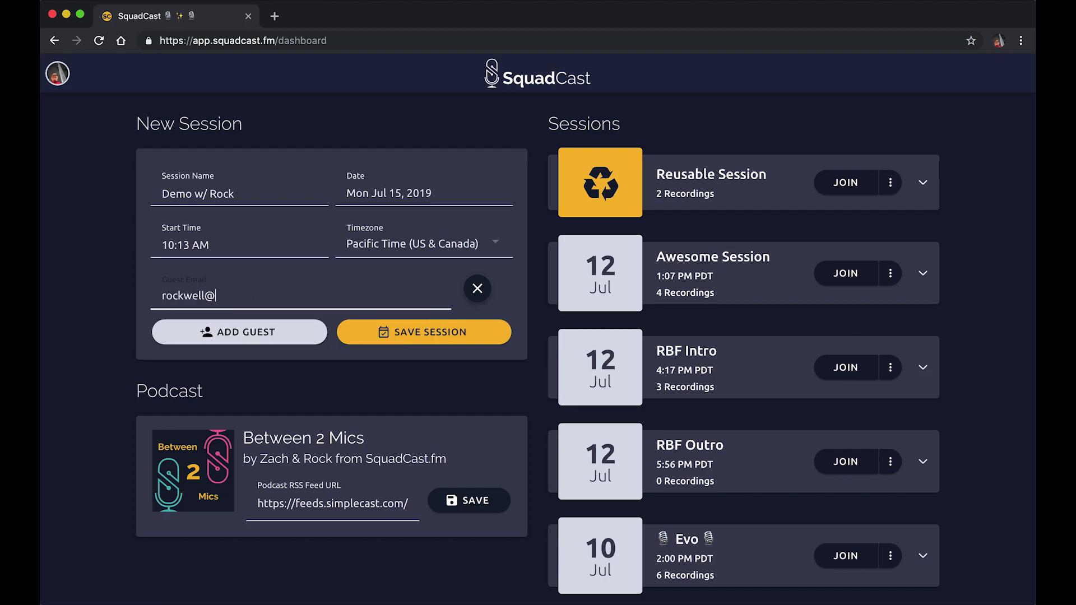
click(219, 334)
click(221, 381)
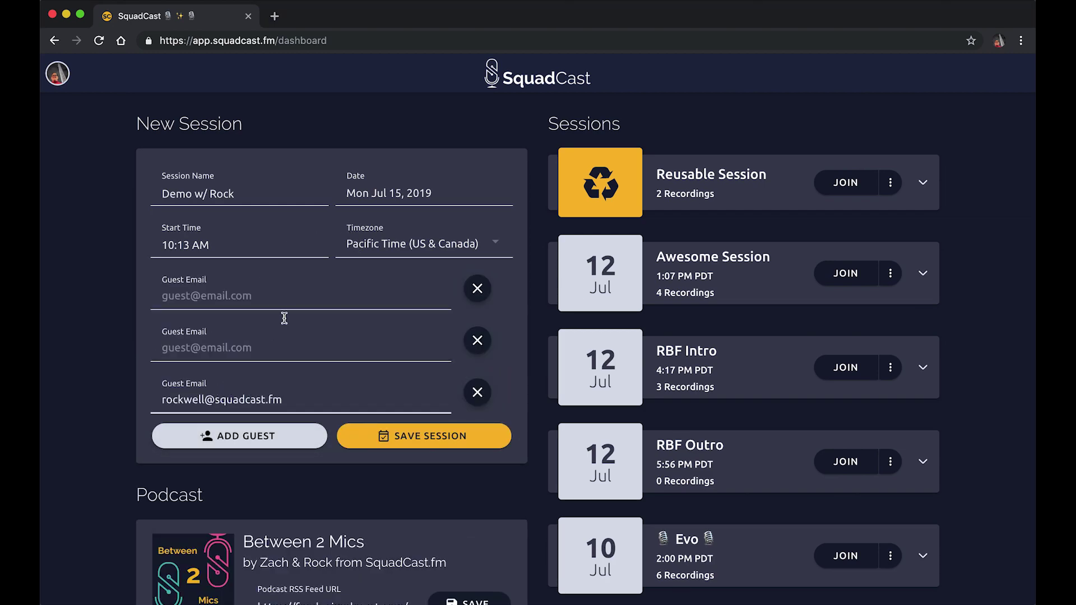
click(271, 442)
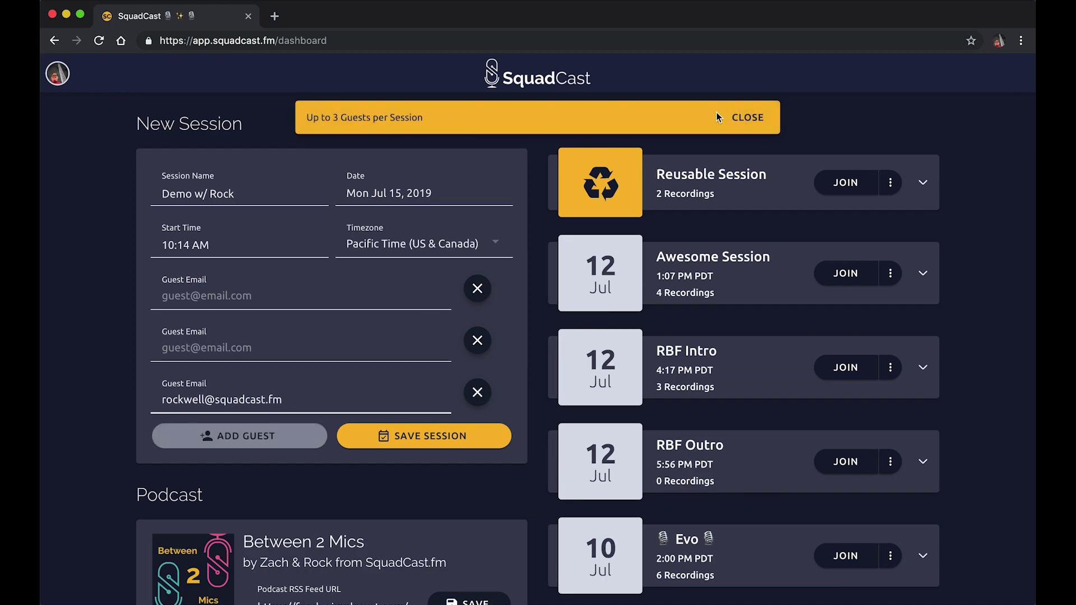
click(733, 118)
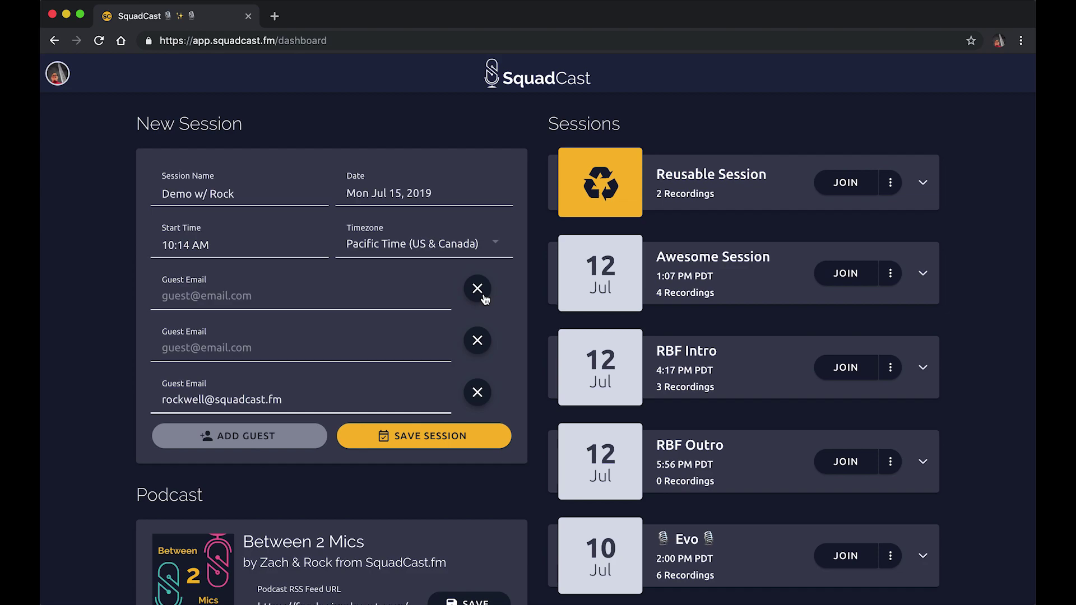
click(485, 297)
click(484, 297)
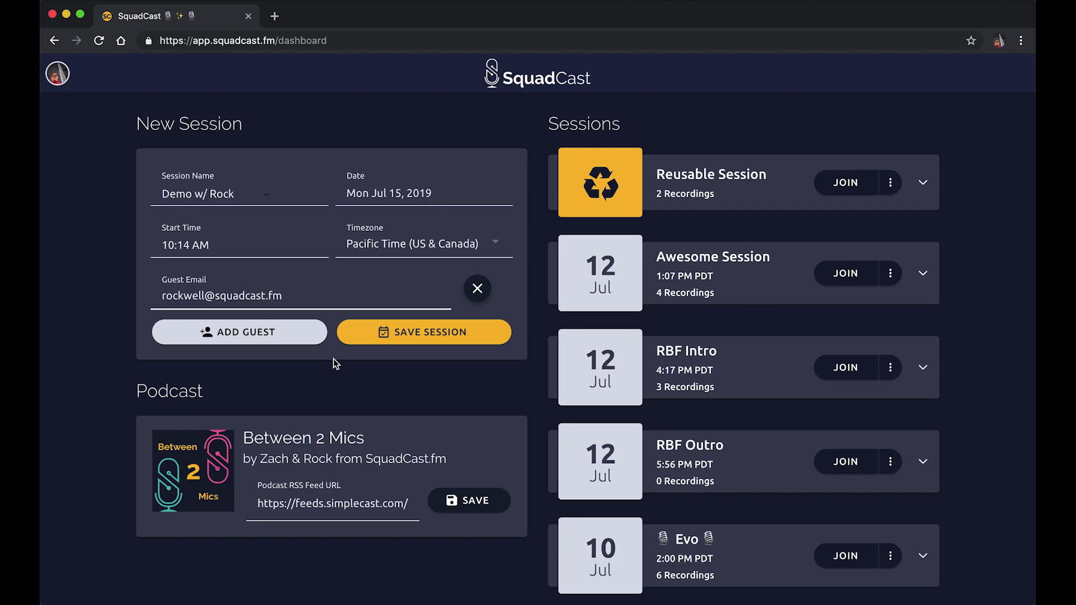
- Save the Demo w/ Rock session scheduled for 15 Jul, 10:14 AM PDT
click(409, 341)
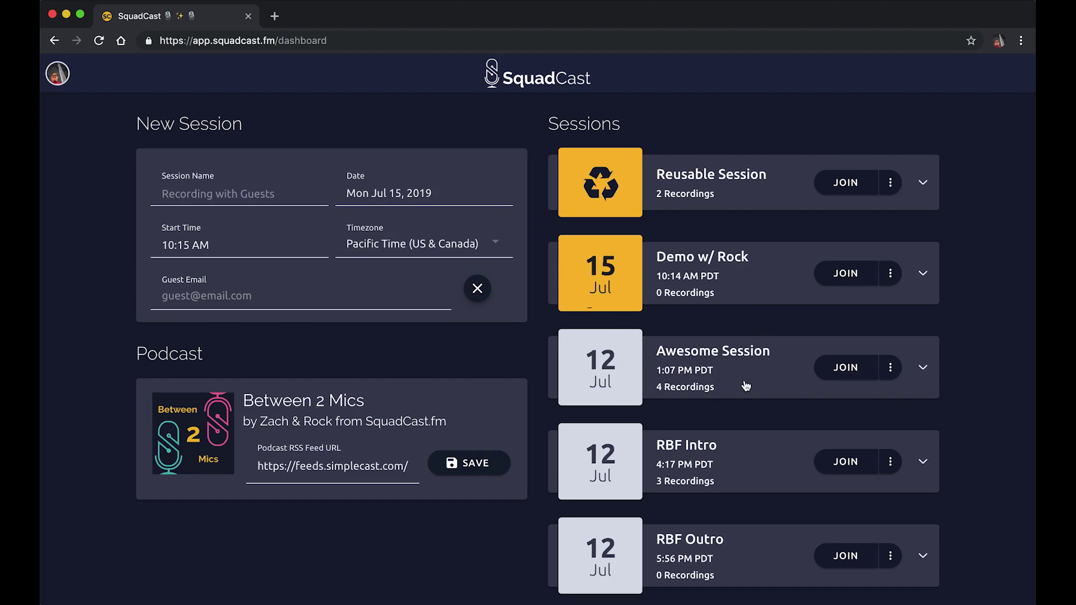
scroll(745, 385, down, 8)
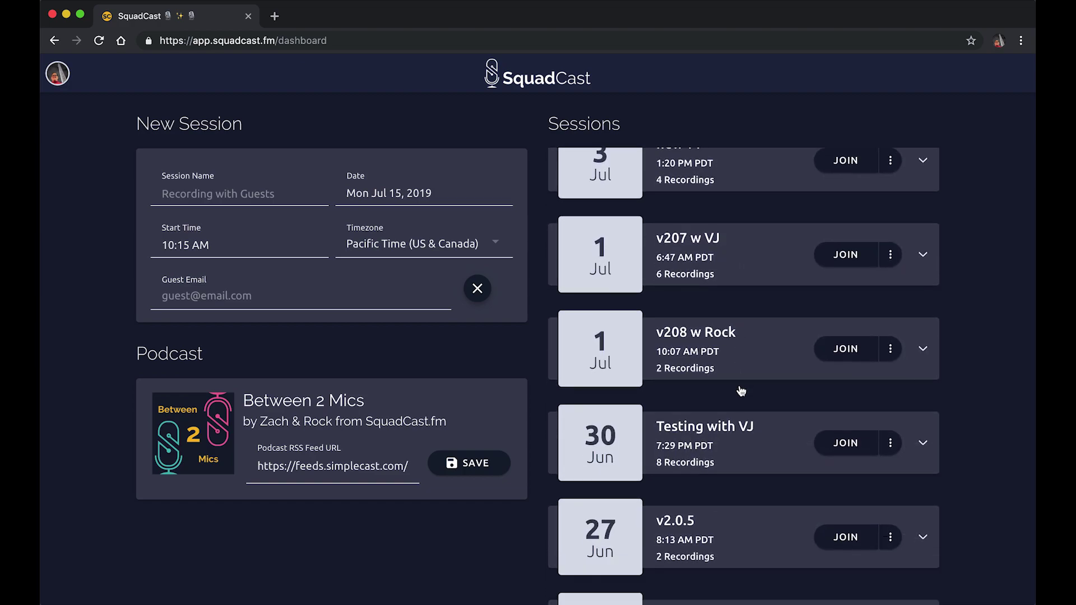
scroll(740, 391, up, 15)
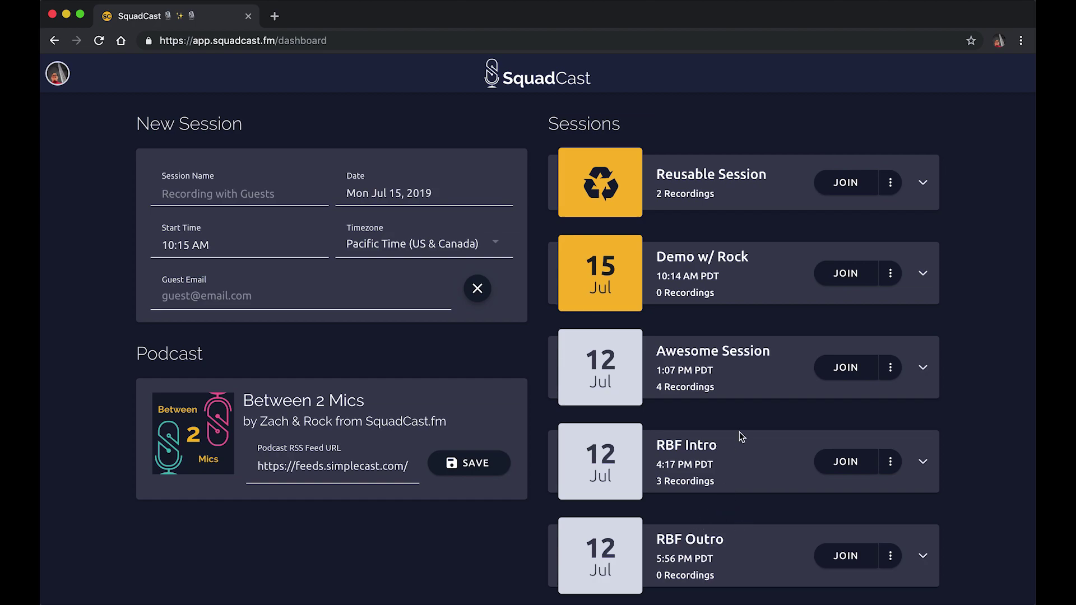
click(750, 385)
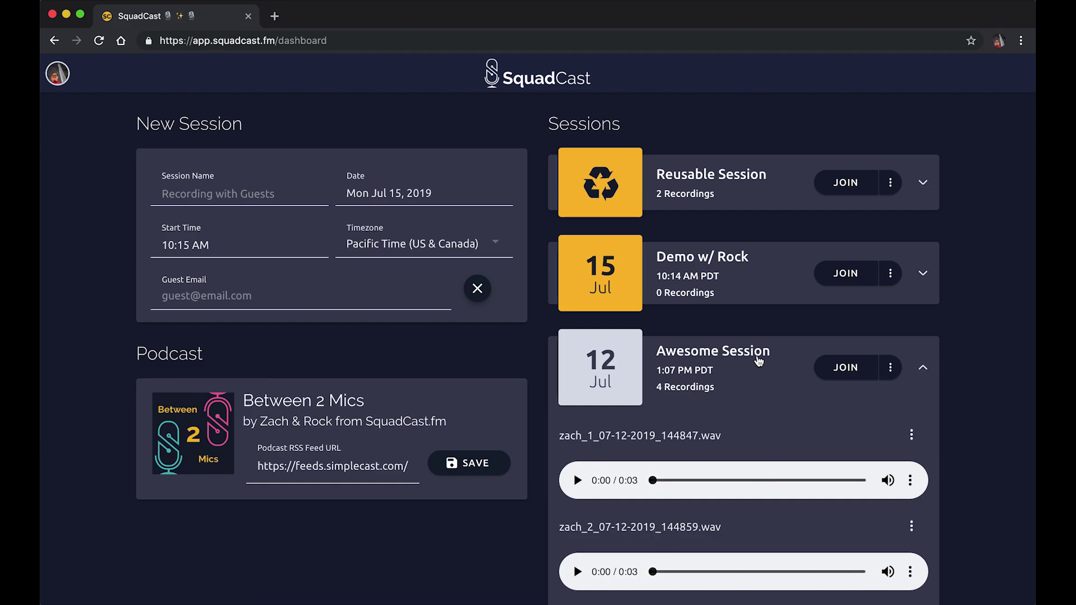
click(750, 386)
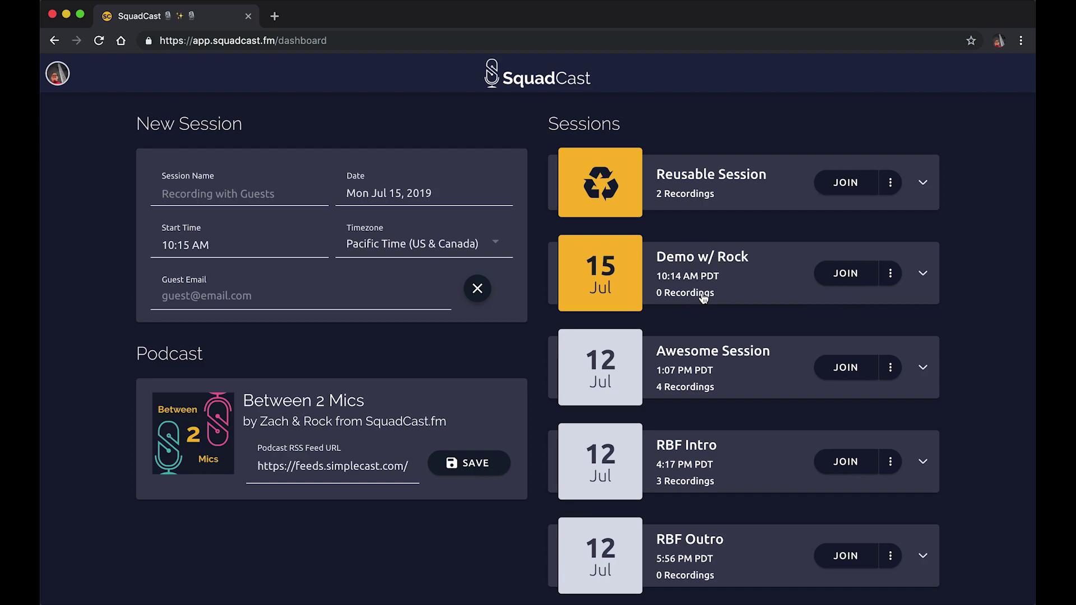
- Copy the Demo w/ Rock guest invite link and join that session's Green Room
click(890, 274)
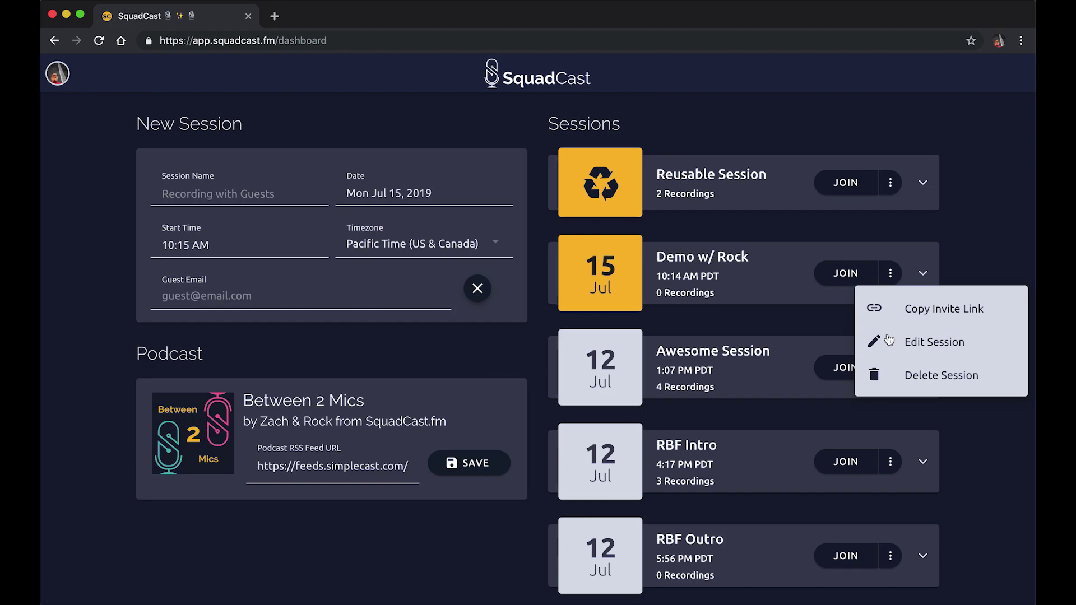
click(979, 313)
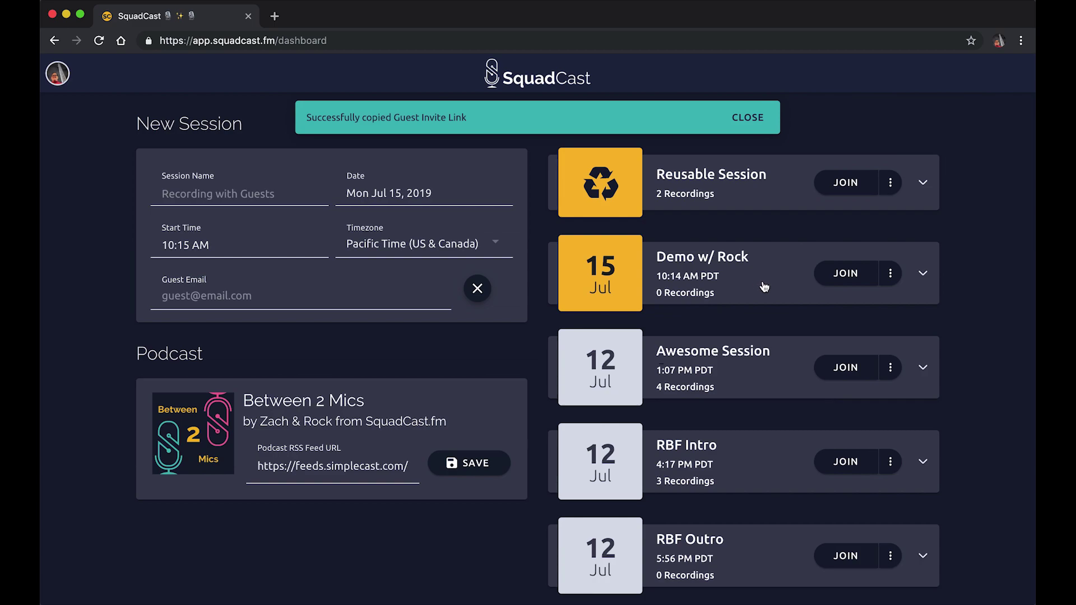
click(838, 276)
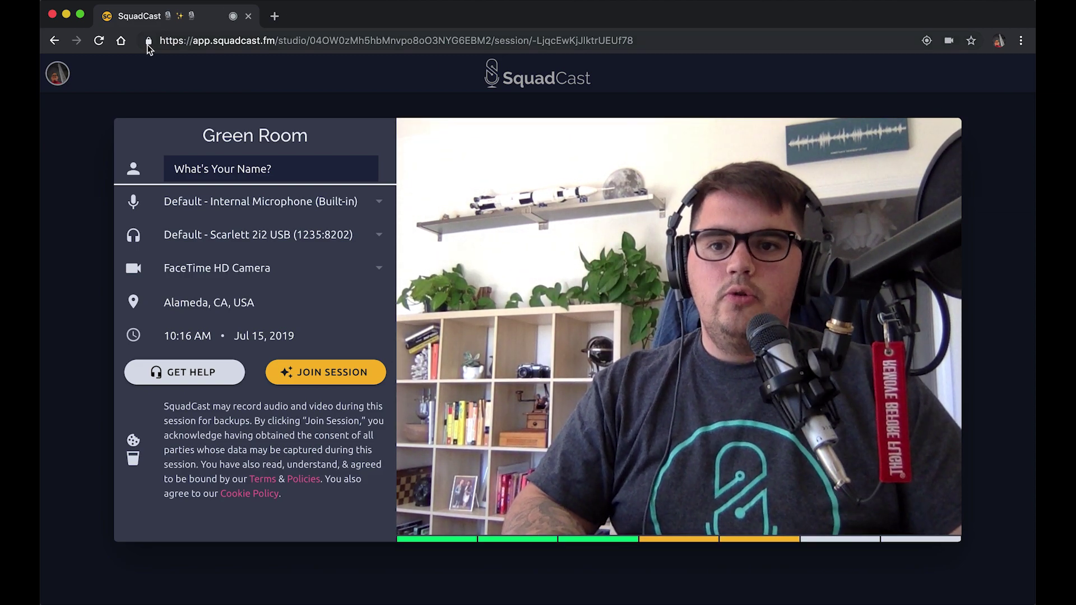
click(148, 43)
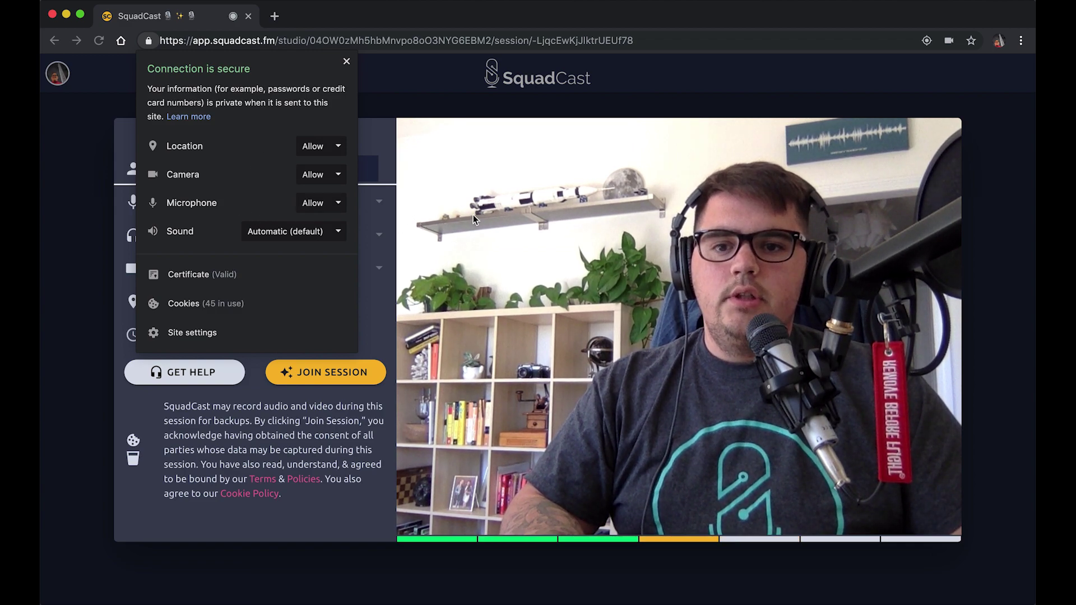
click(453, 189)
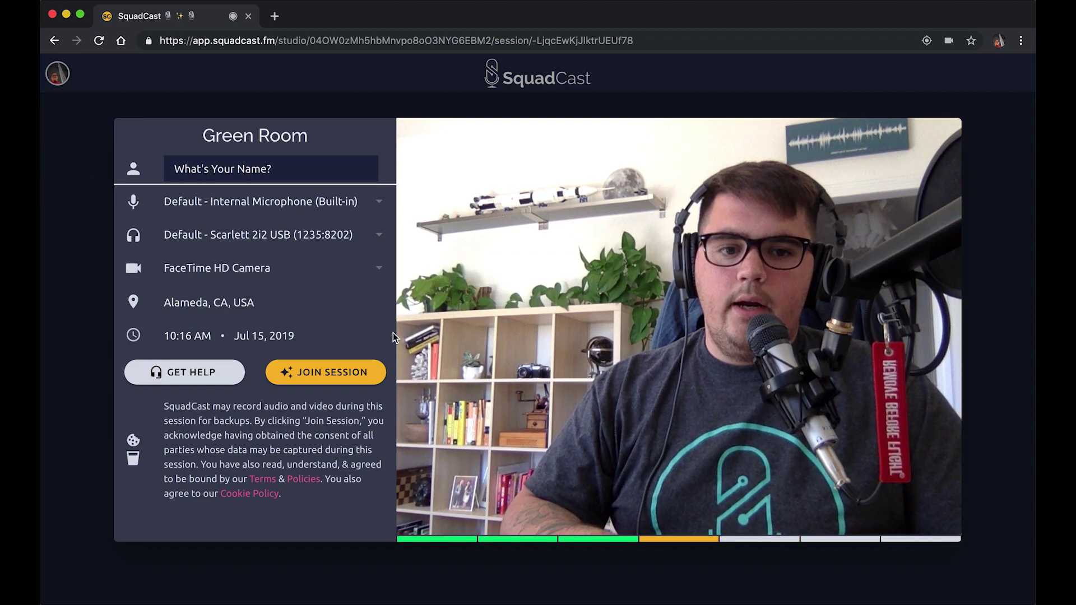
- Select Scarlett 2i2 USB as both the microphone input and the headphone output
click(258, 207)
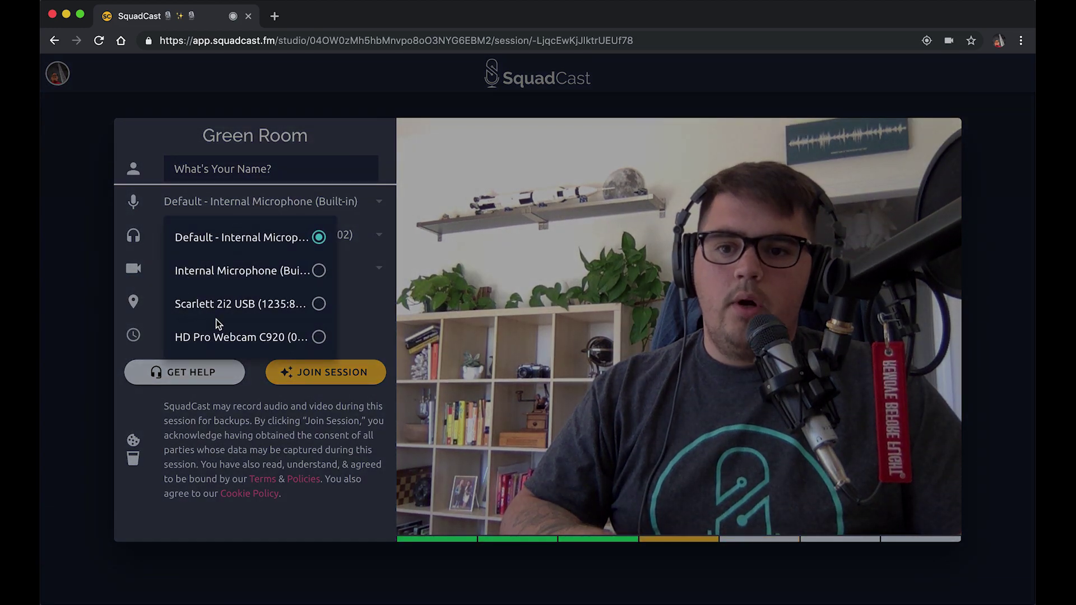
click(251, 308)
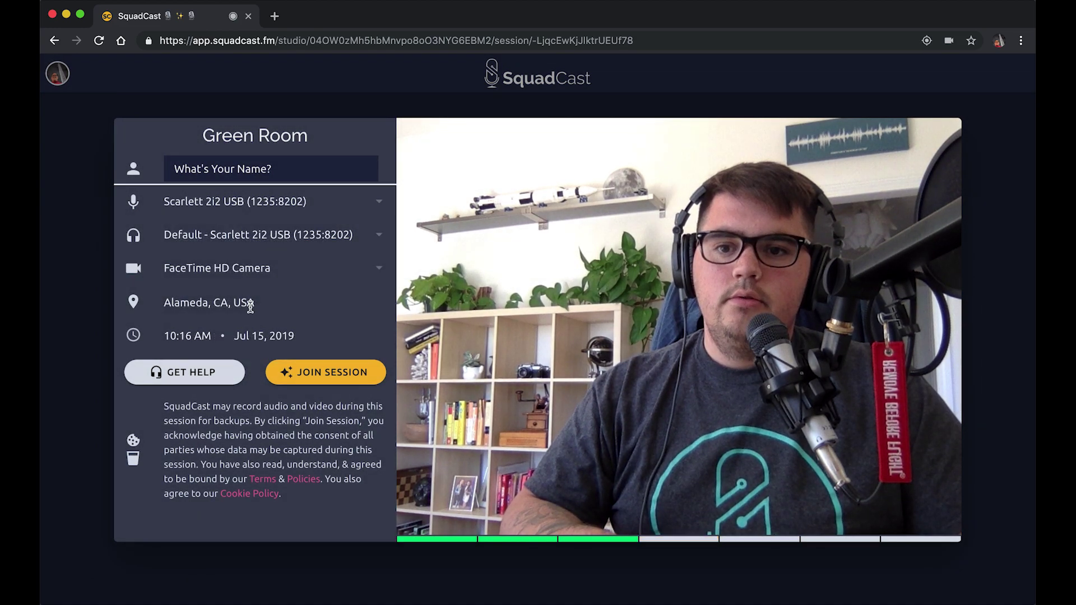
click(290, 248)
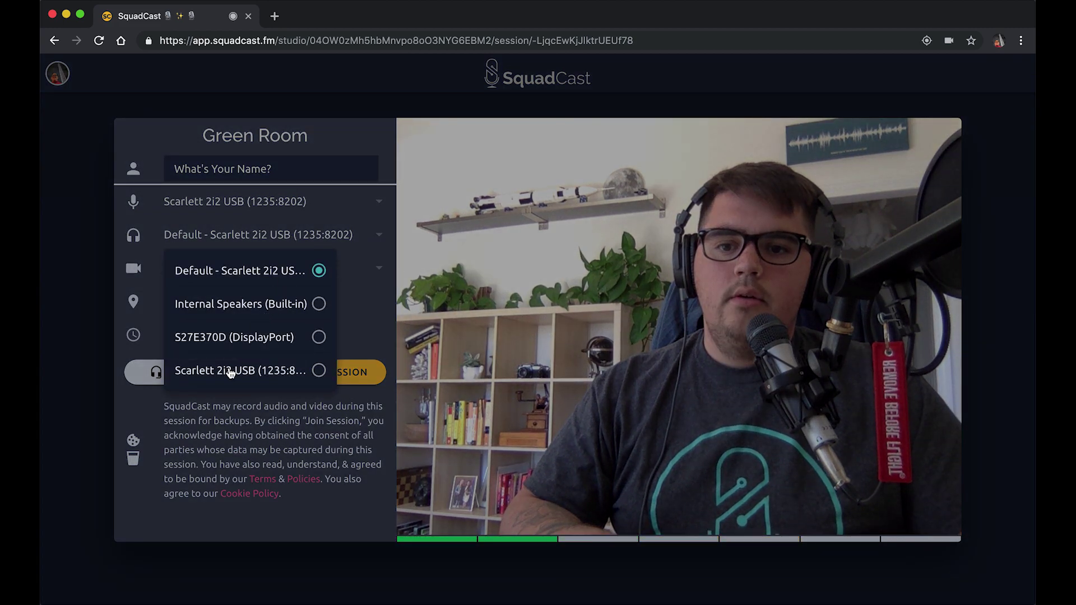
click(231, 371)
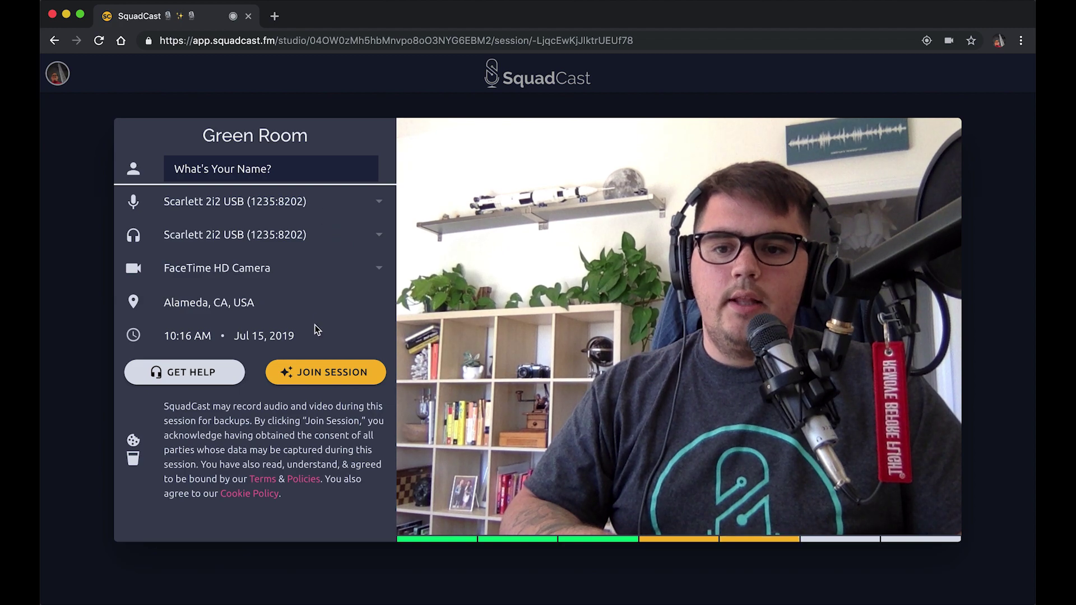
- Open and dismiss the support chat, then enter the host's display name
click(191, 375)
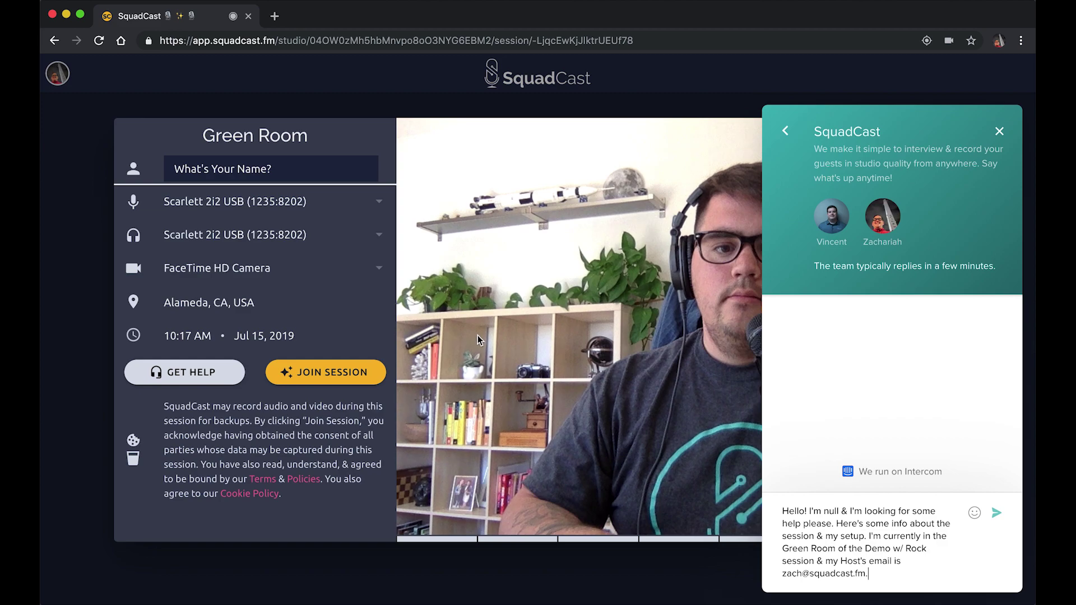
click(1000, 132)
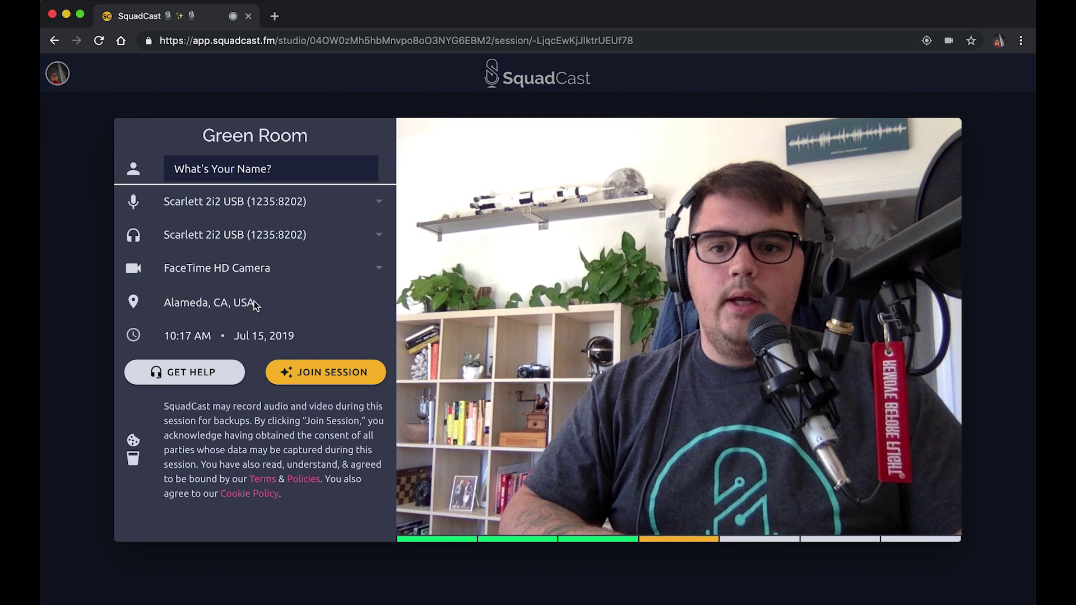
click(291, 171)
text(Zach)
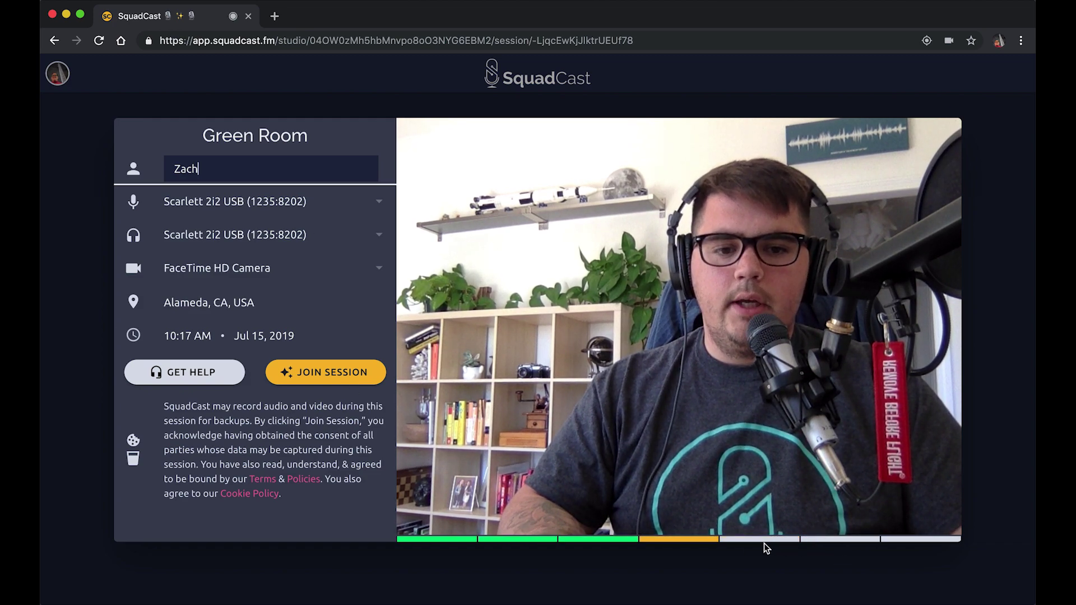
- Join the Demo w/ Rock session from the Green Room and start recording
click(375, 376)
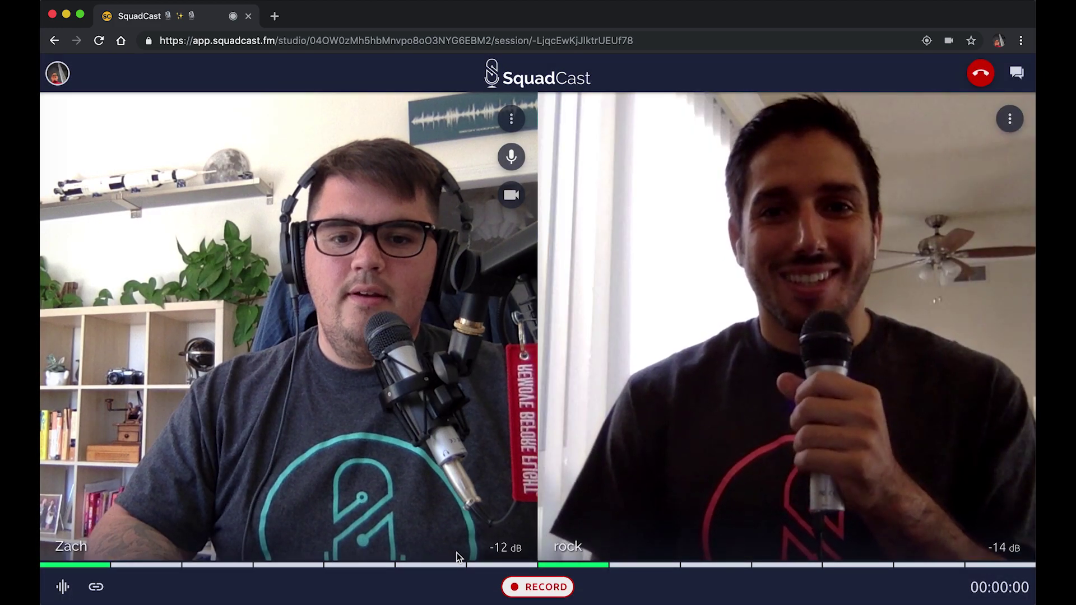
click(537, 589)
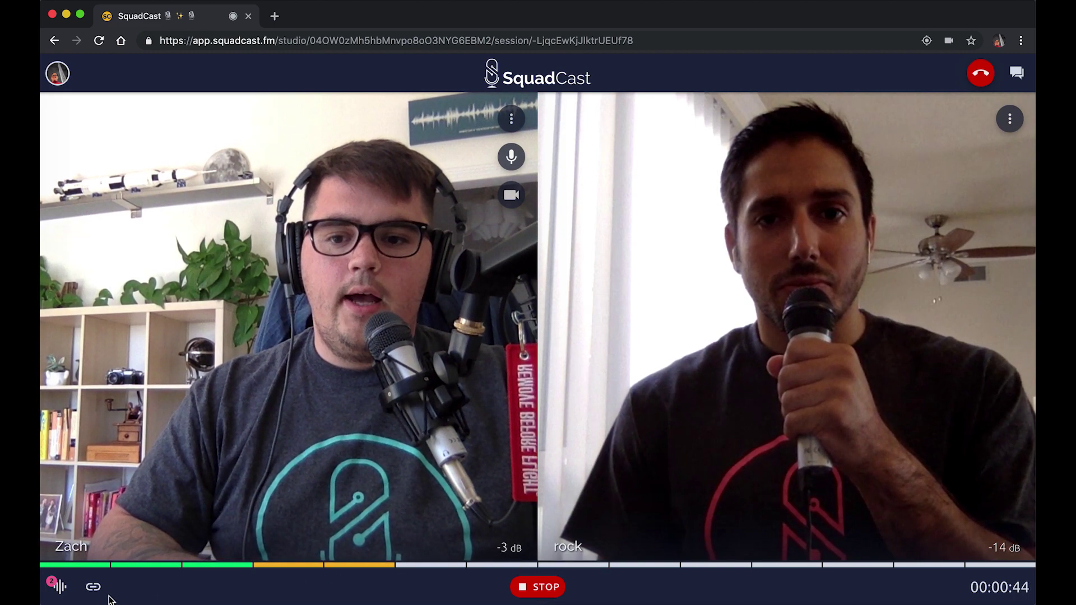
click(59, 593)
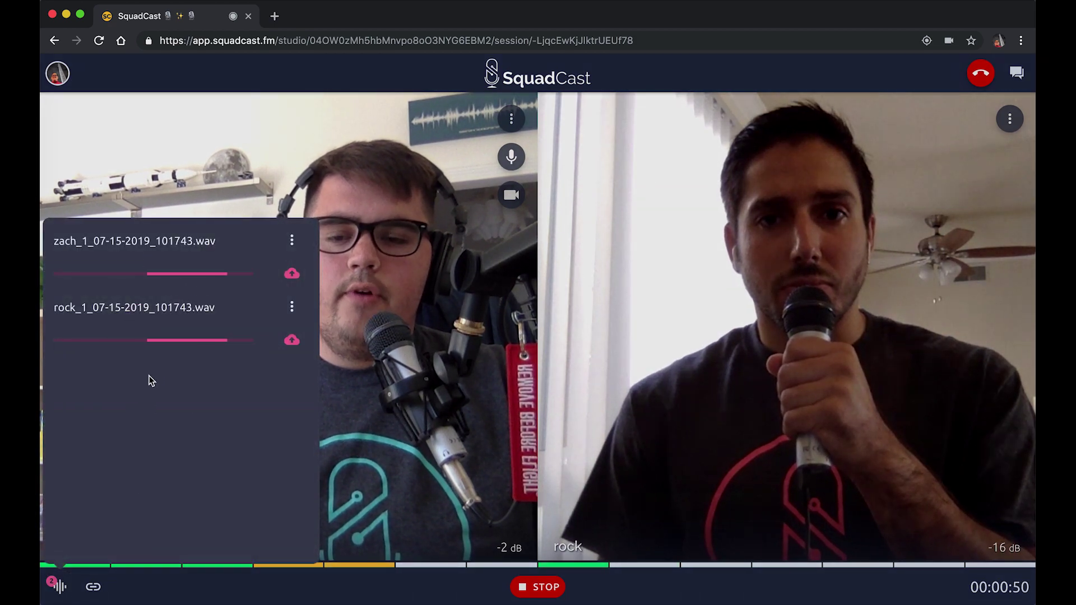
click(472, 405)
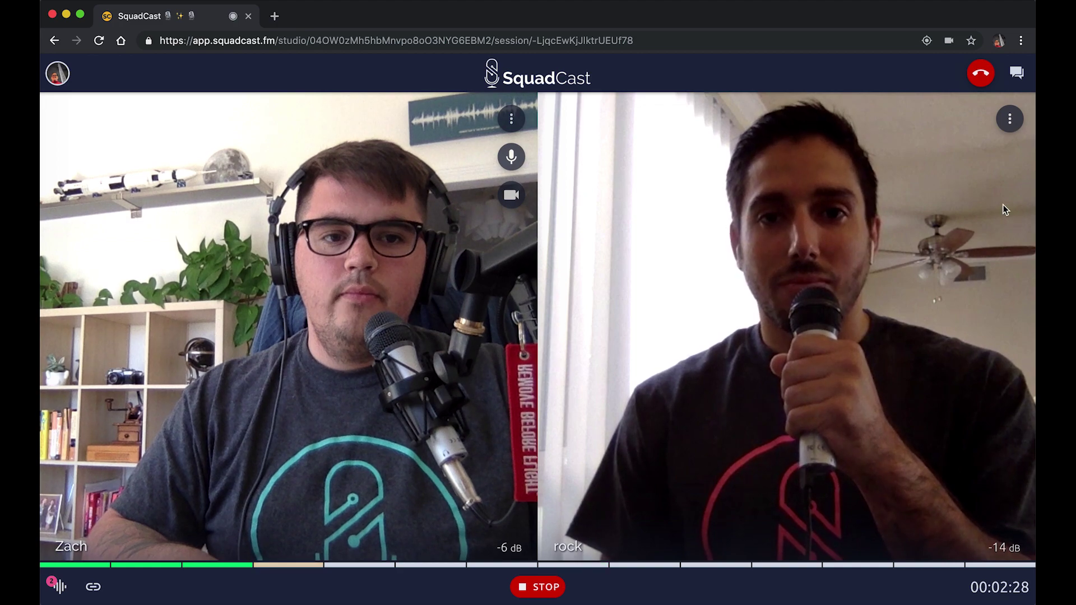
- Review rock's device, network and location details, then open the profile menu
click(1009, 120)
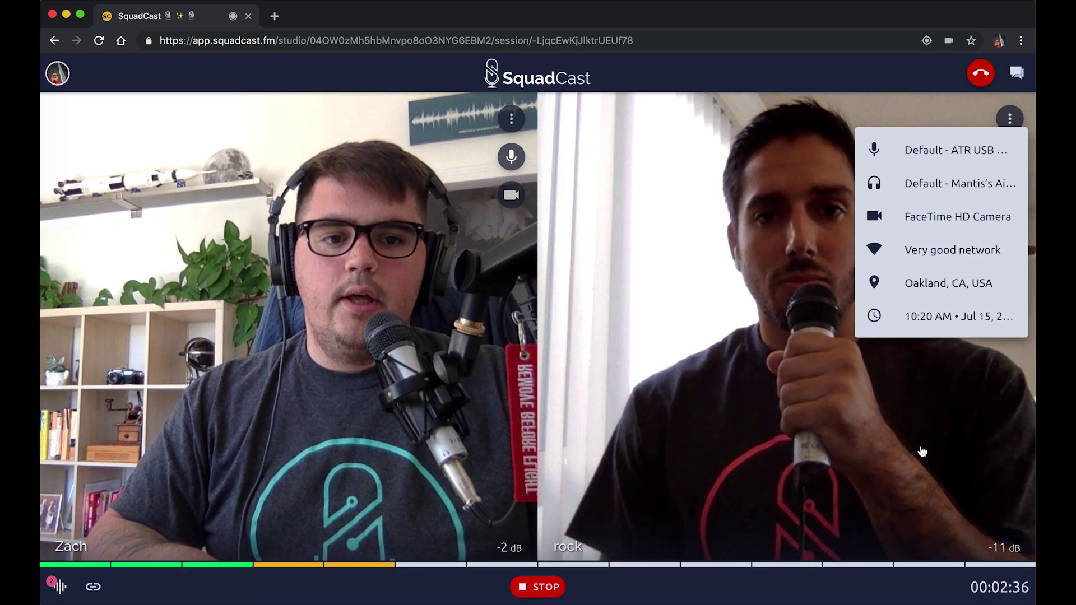
click(922, 451)
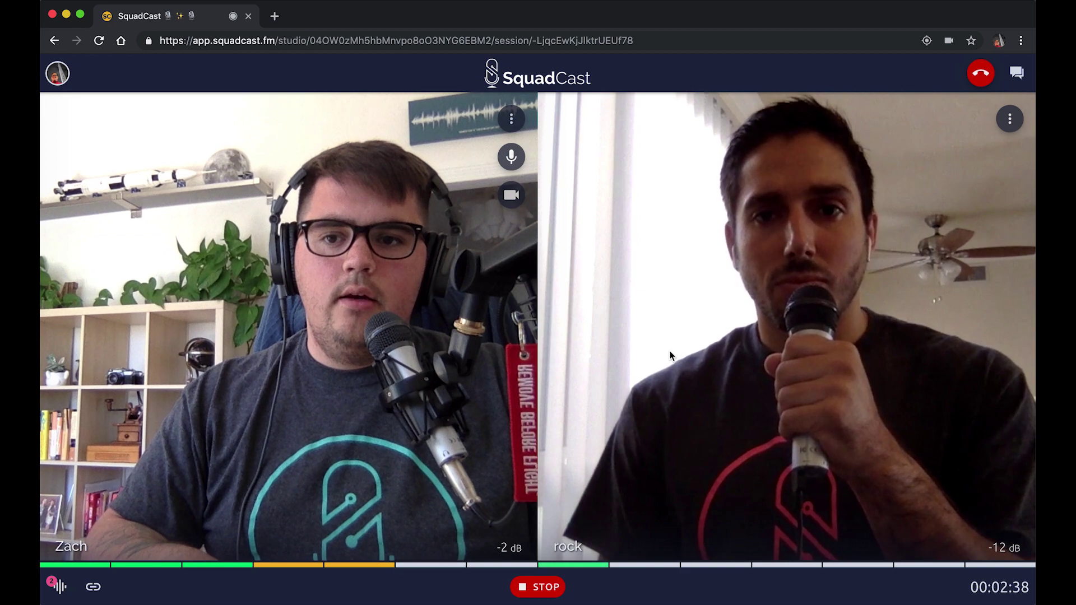
click(58, 74)
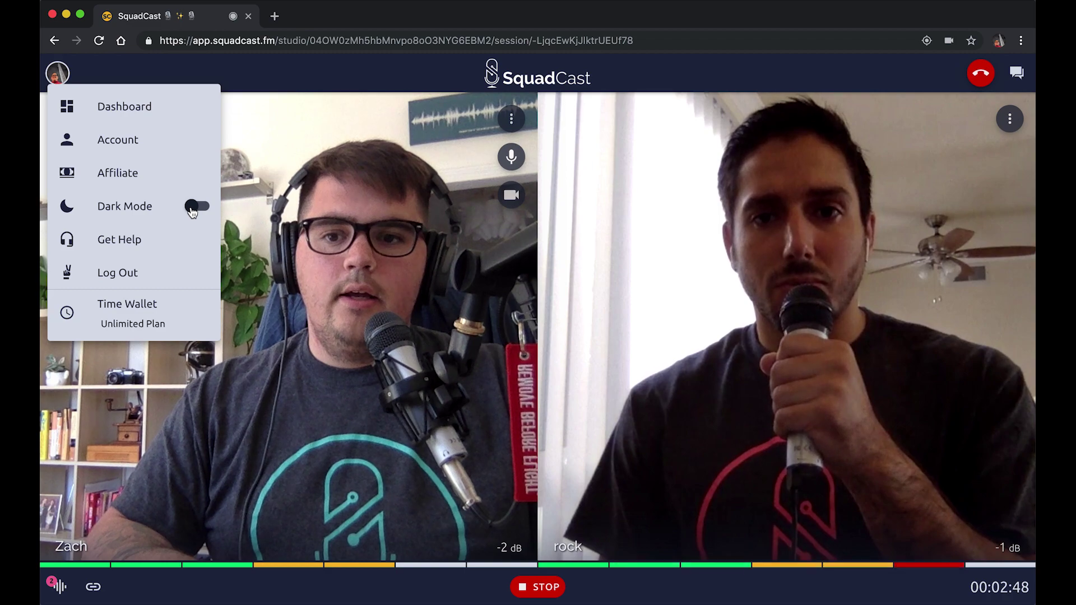
- Switch off Dark Mode for the light theme and close the profile menu
click(191, 208)
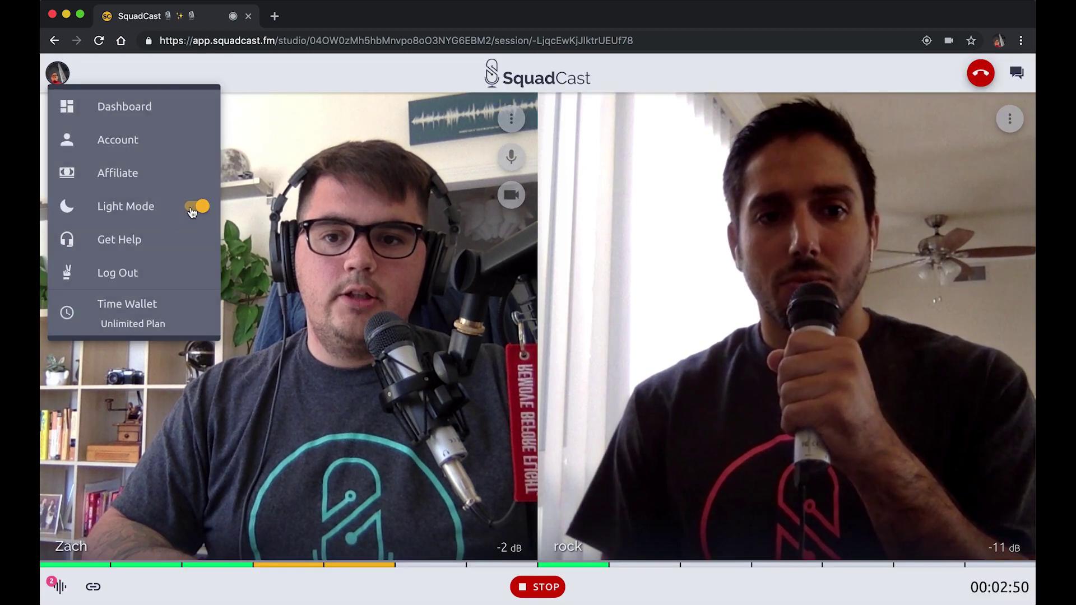
click(303, 277)
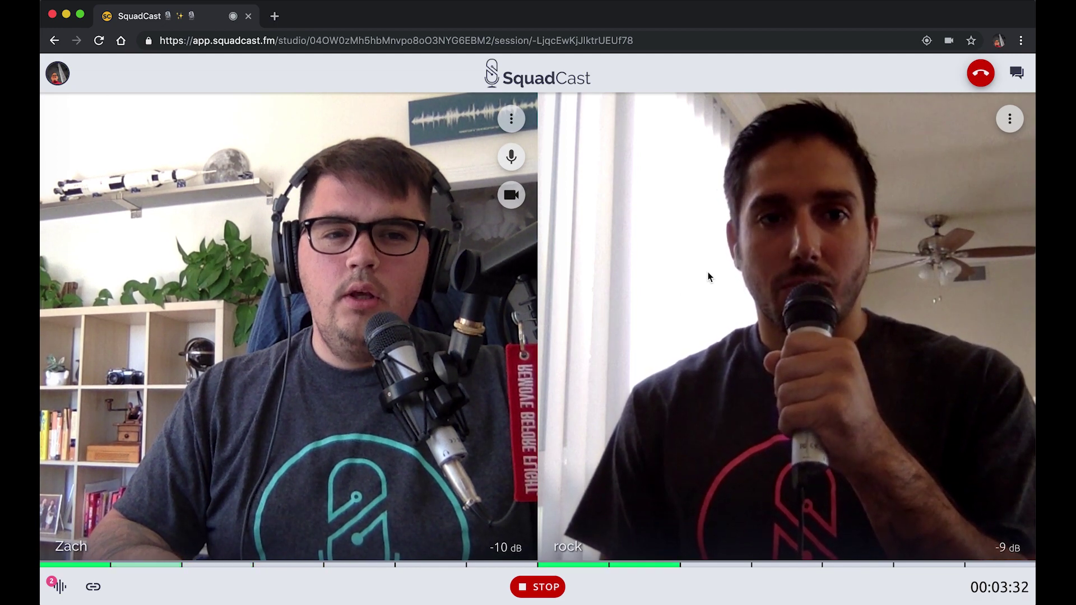
- Search GIFs in the session chat for 'mic drop' and send the first result
click(1016, 74)
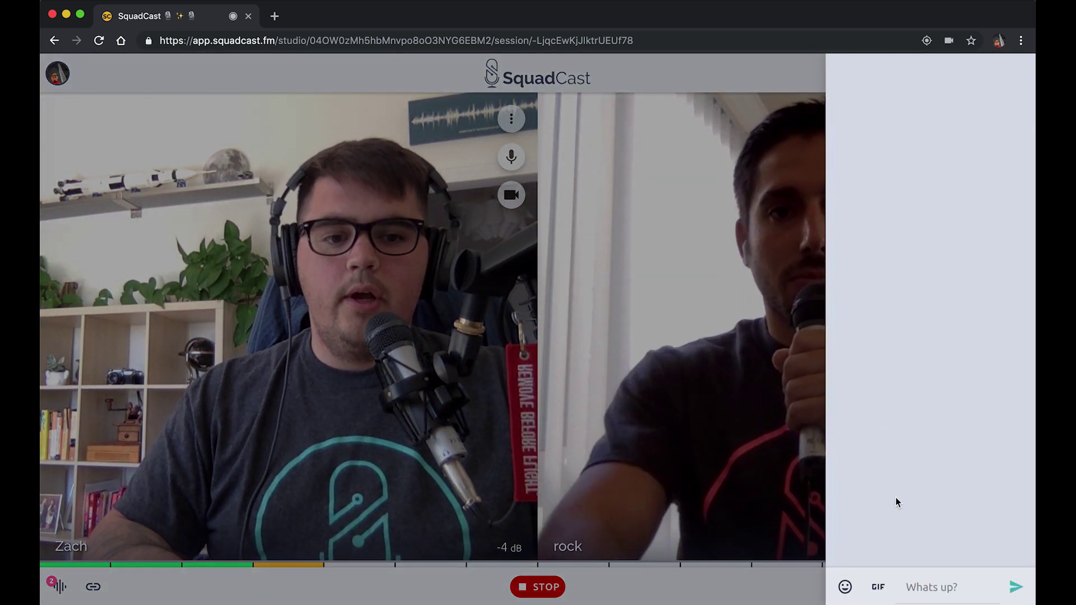
click(877, 589)
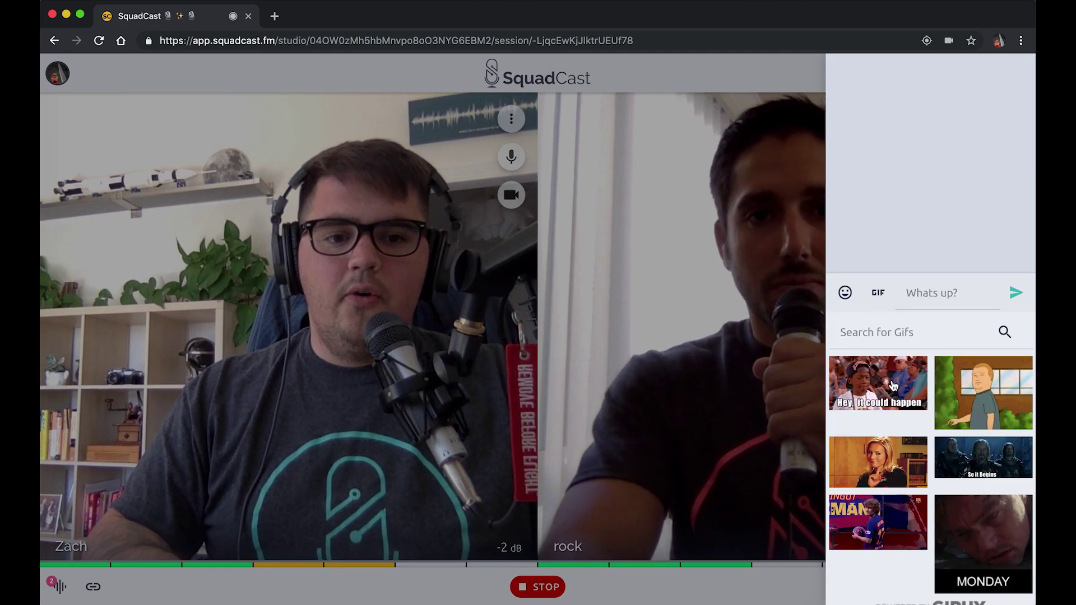
click(900, 334)
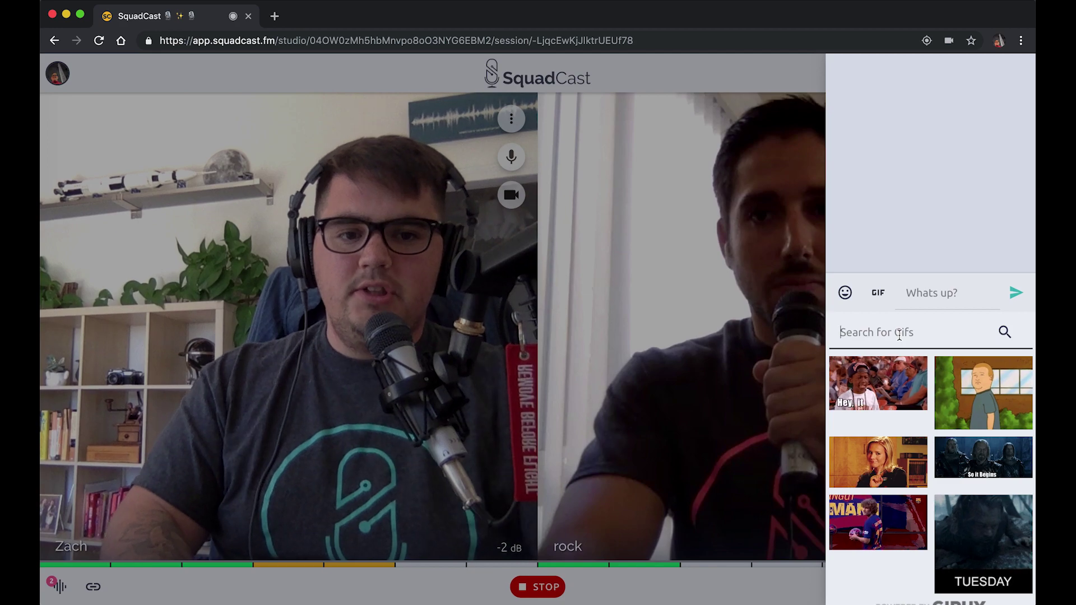
text(mic drop)
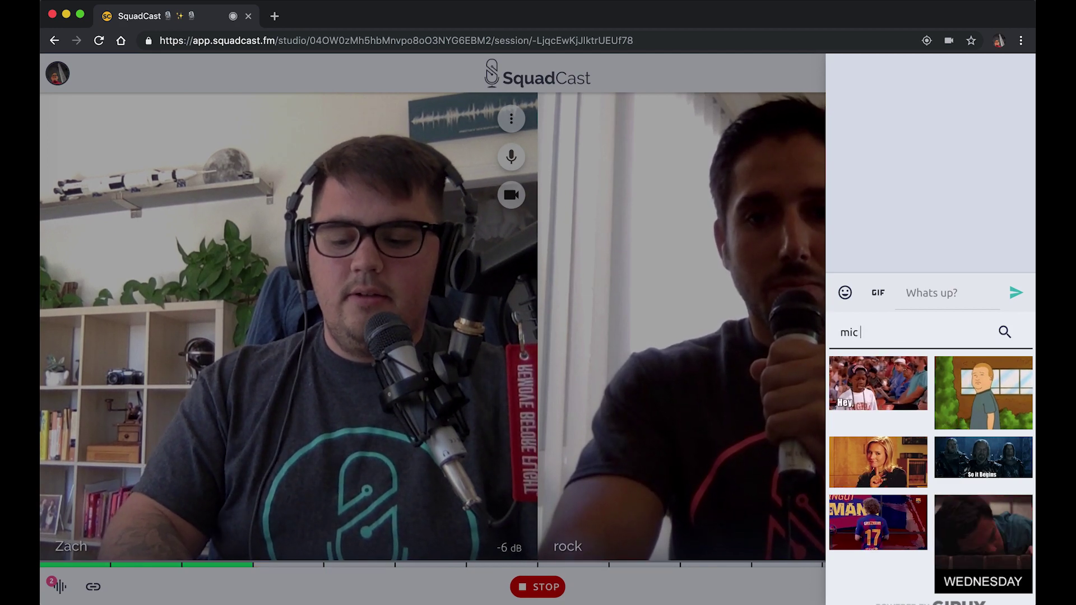
key(Return)
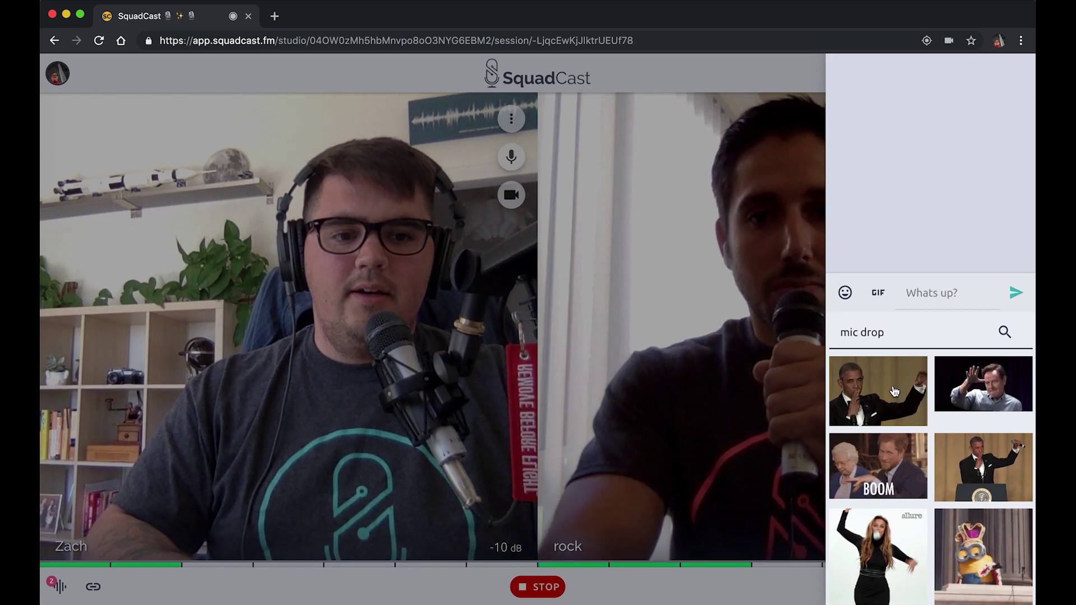
click(894, 392)
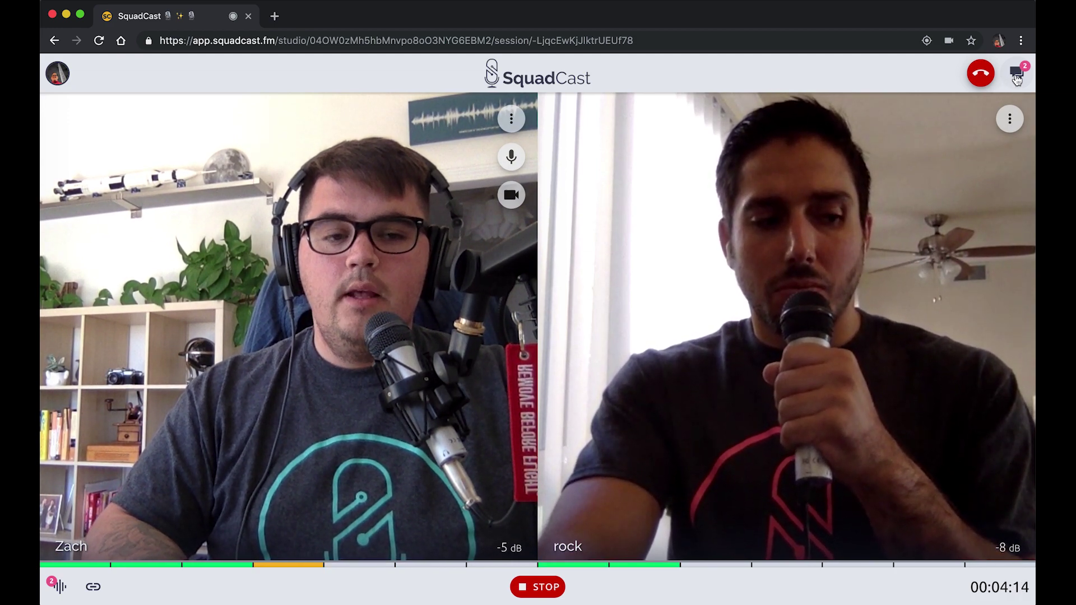
- Copy the guest invite link, paste and send it in chat, then close the chat
click(1016, 74)
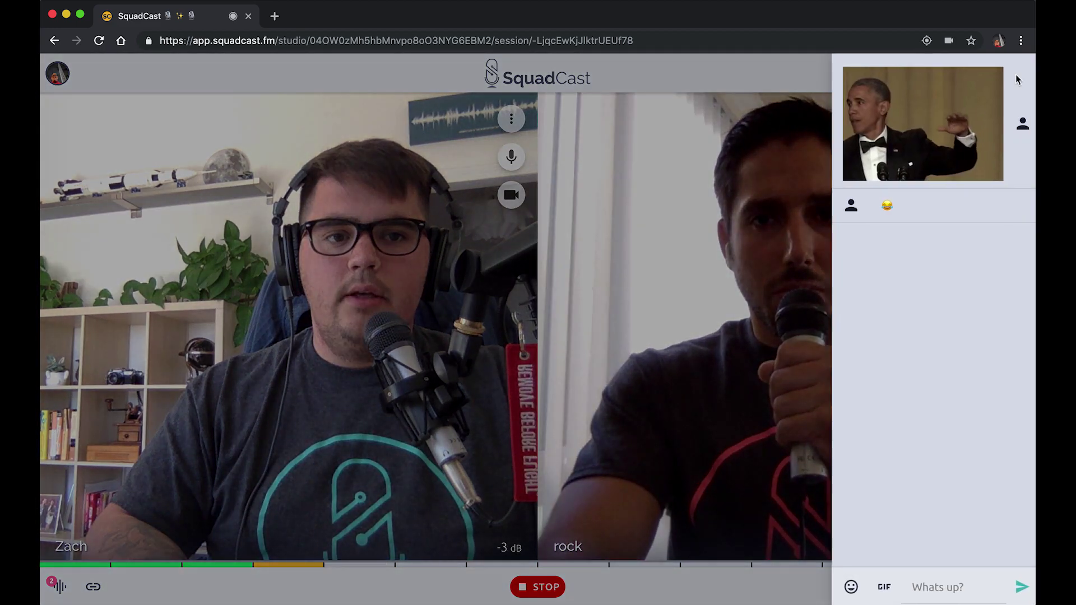
click(686, 307)
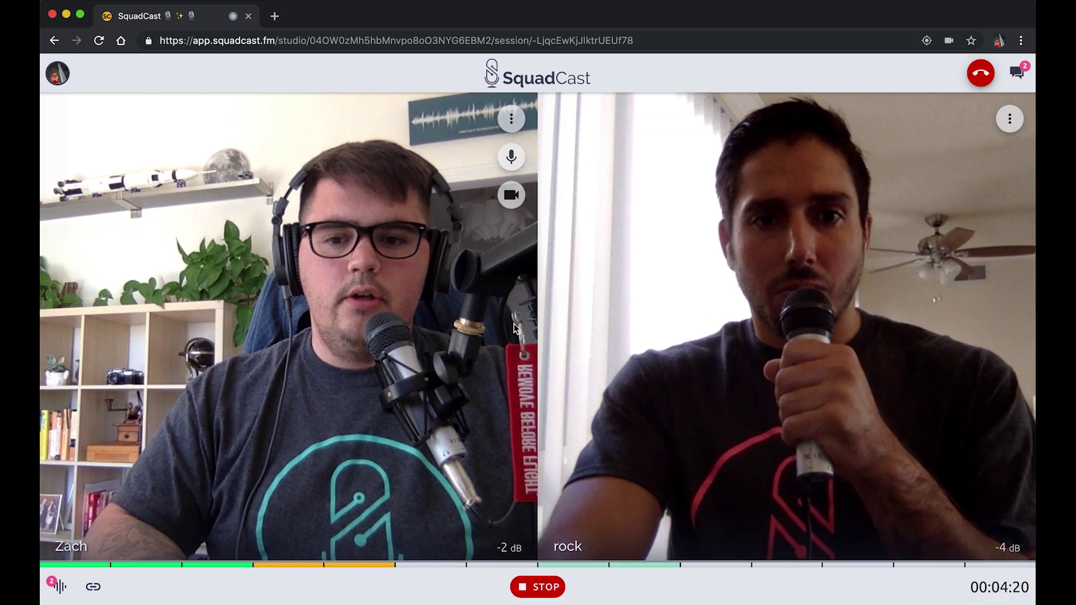
click(93, 588)
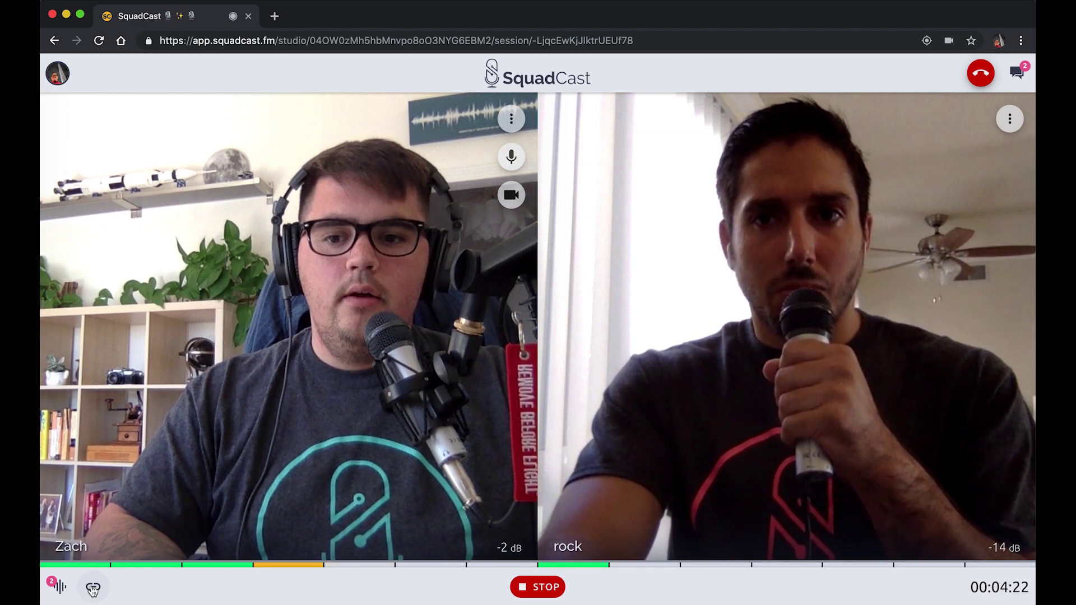
click(1015, 73)
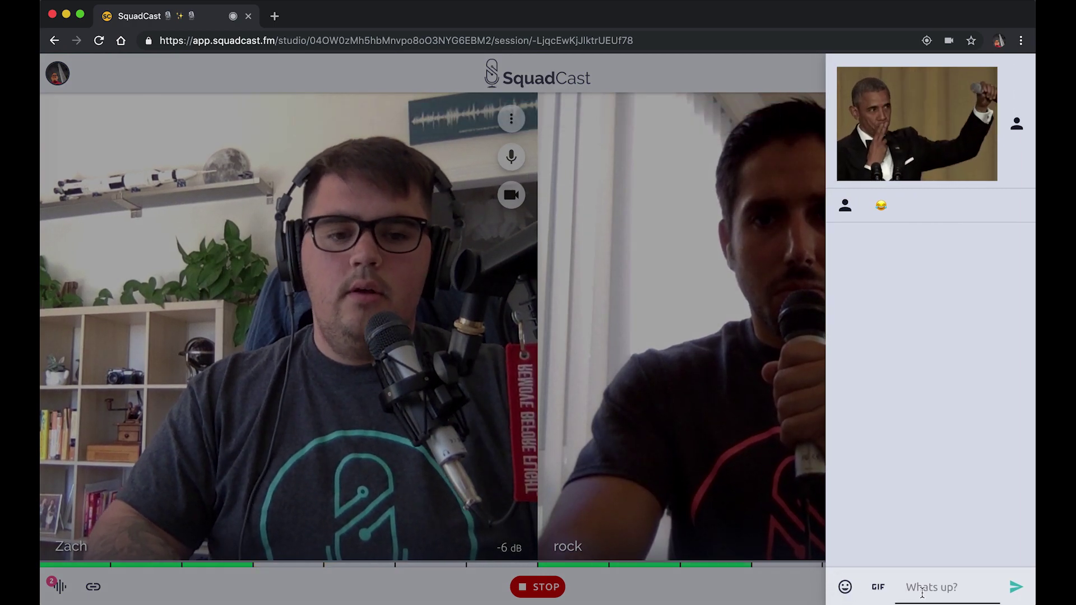
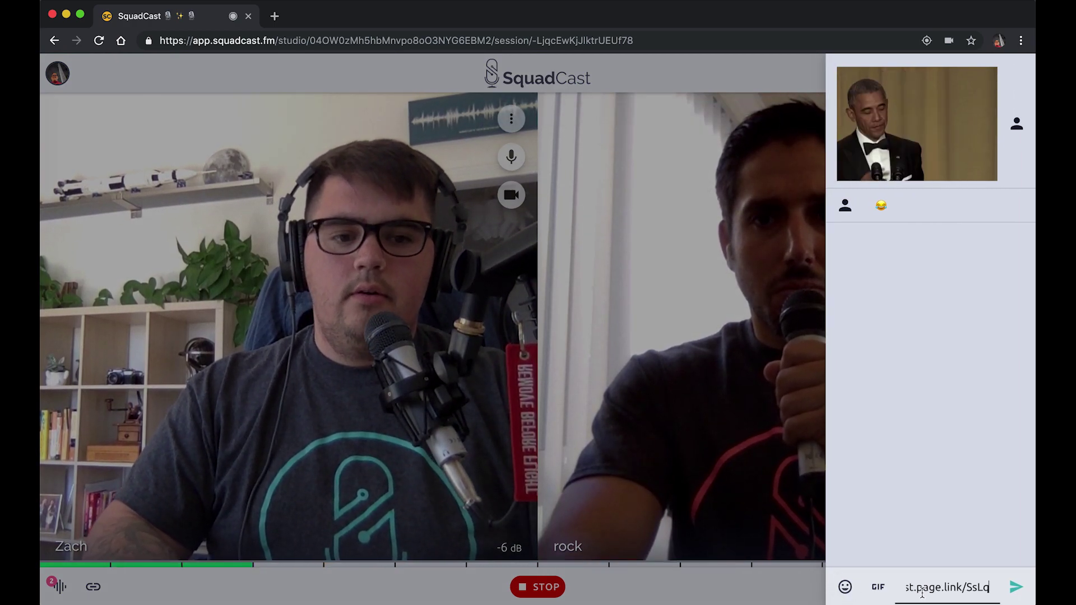
key(Return)
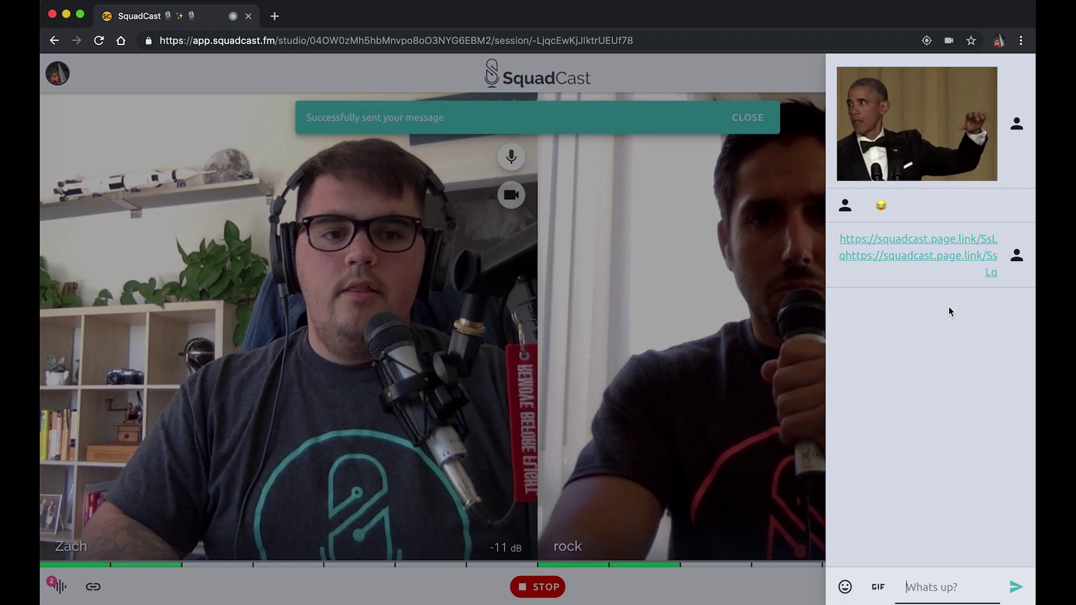
click(723, 389)
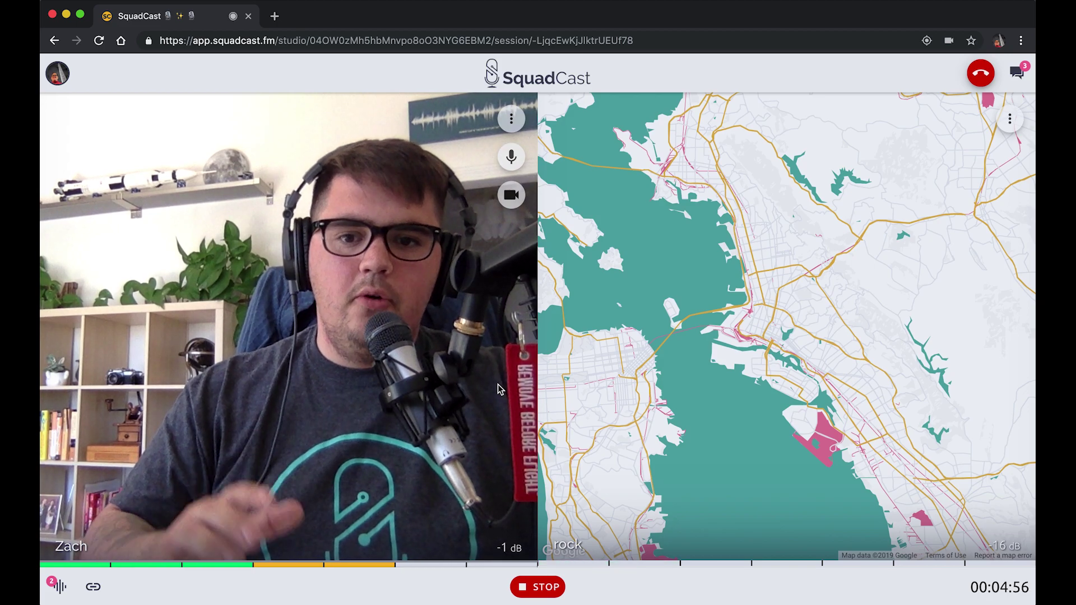
- Turn off Light Mode from the profile menu to return SquadCast to the dark theme
click(59, 79)
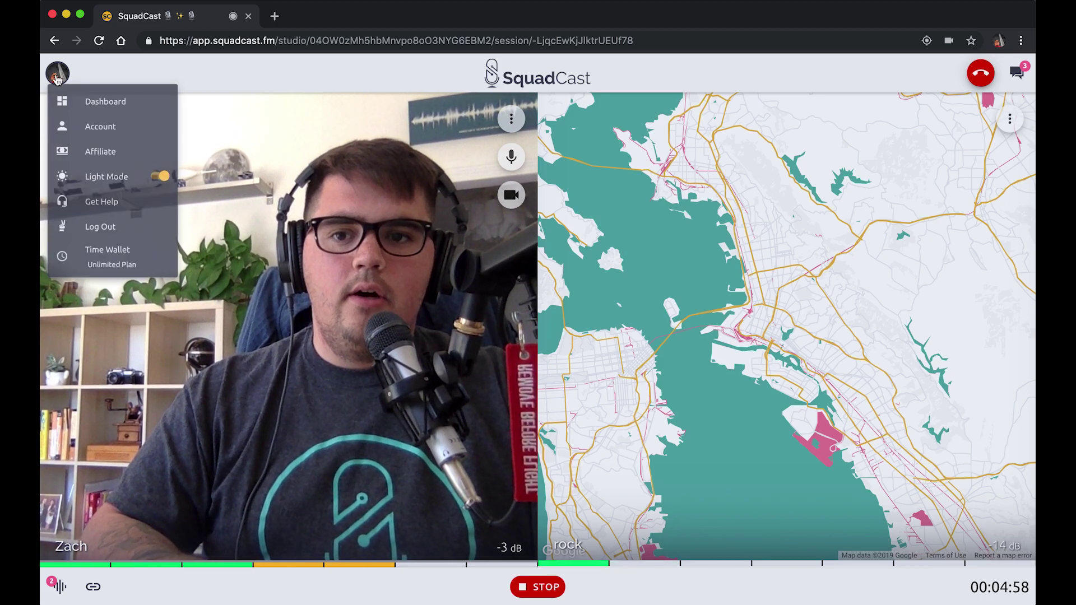
click(194, 207)
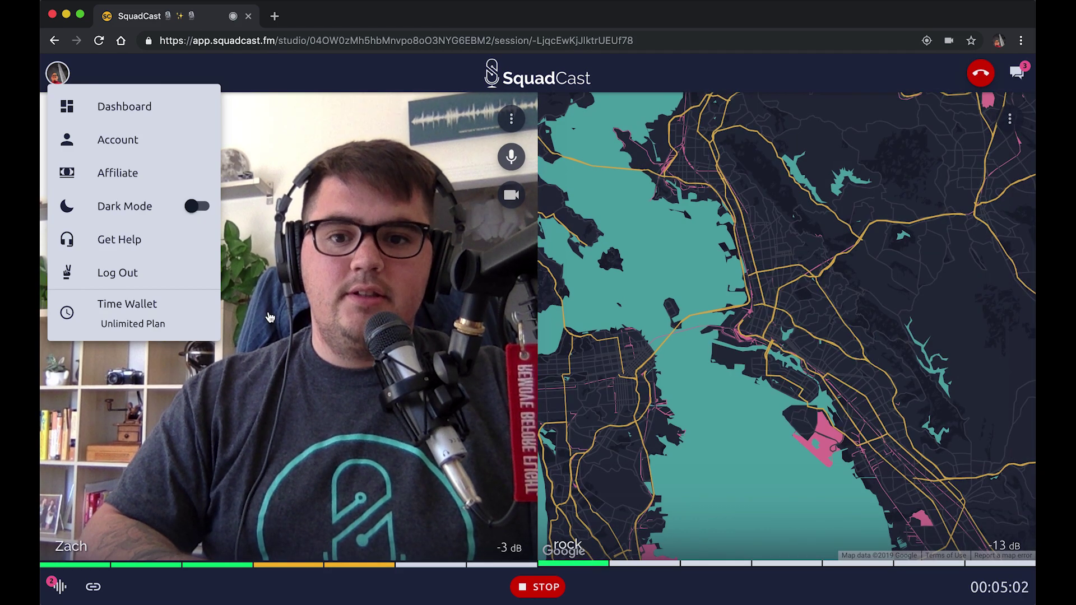
click(282, 399)
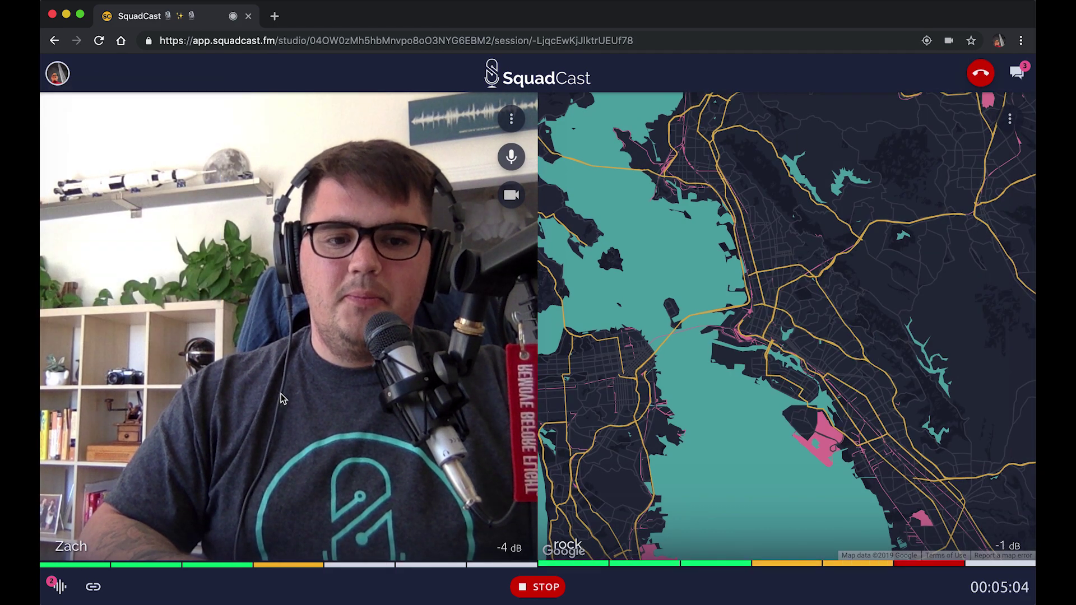
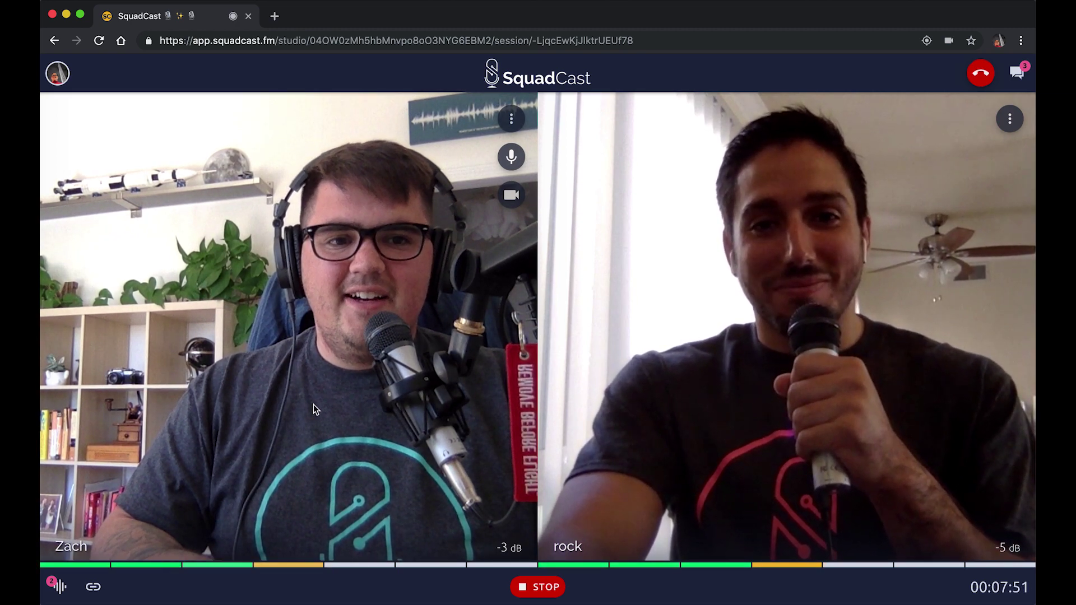
- Stop the recording and show the uploads panel listing both participants' WAV tracks
click(551, 592)
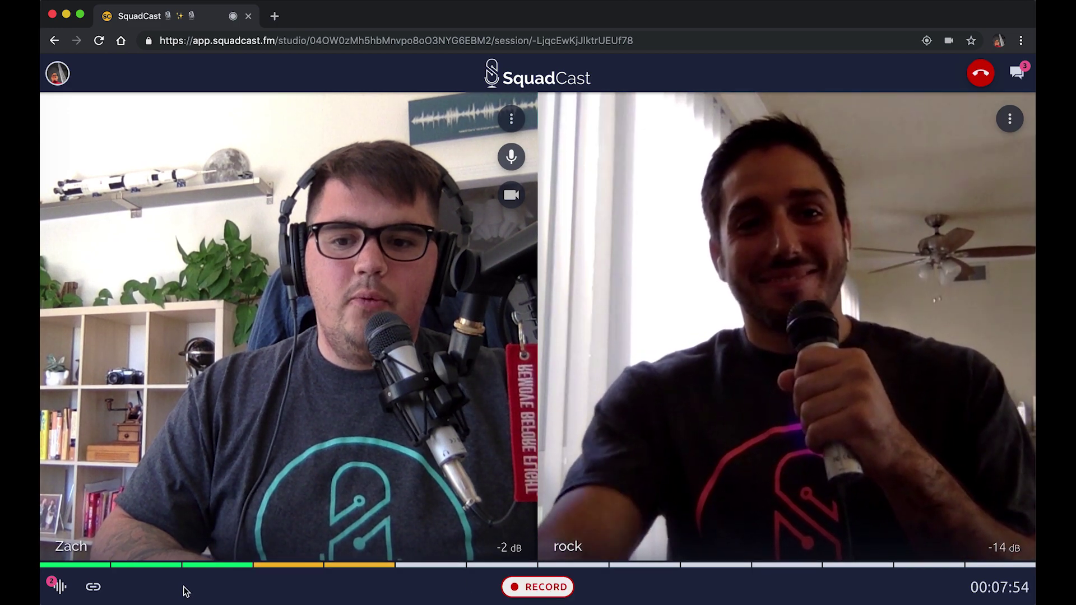
click(59, 589)
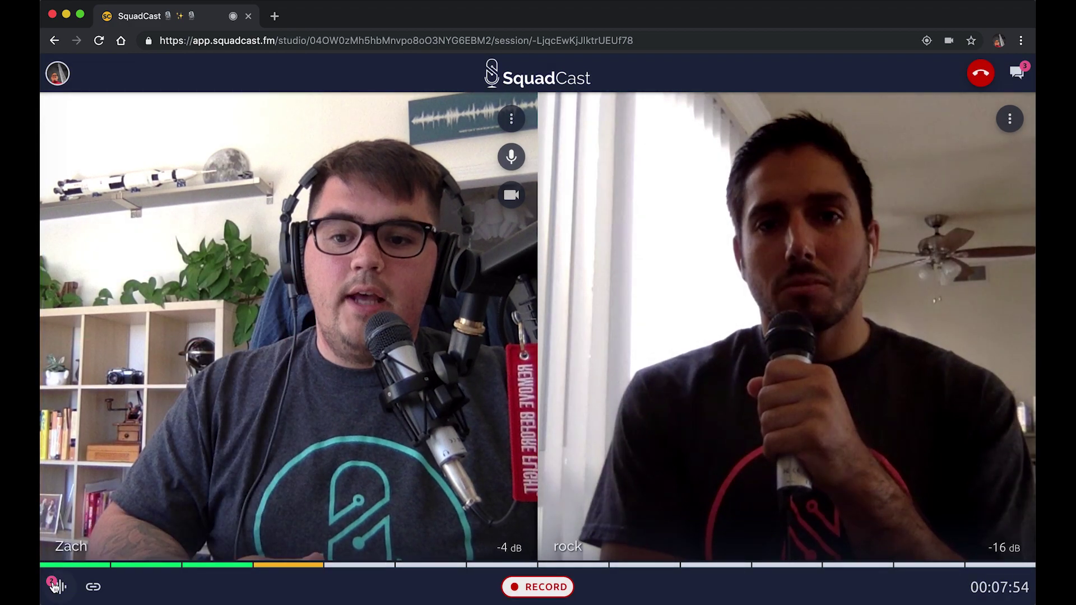
mouse_move(56, 587)
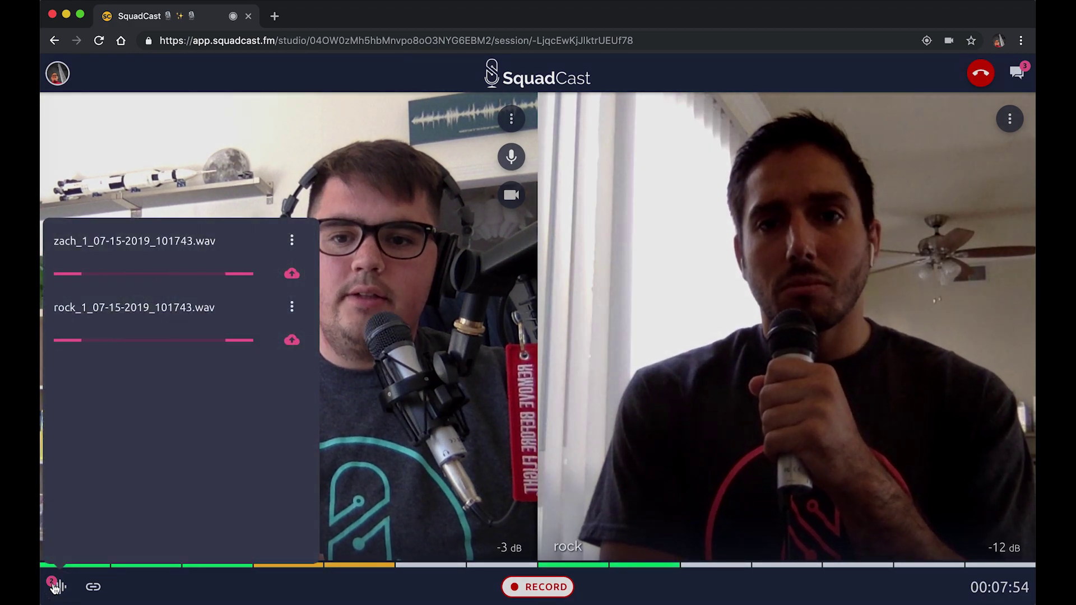
- Generate final recordings for the zach_1 and rock_1 WAV tracks, then close the uploads list
click(292, 241)
click(349, 280)
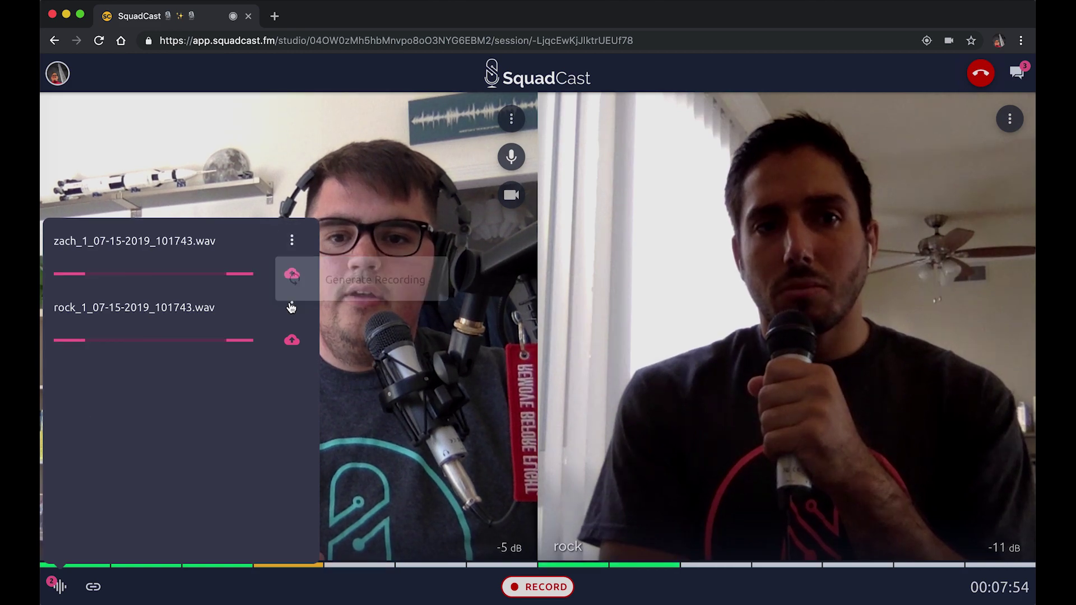
click(292, 306)
click(308, 337)
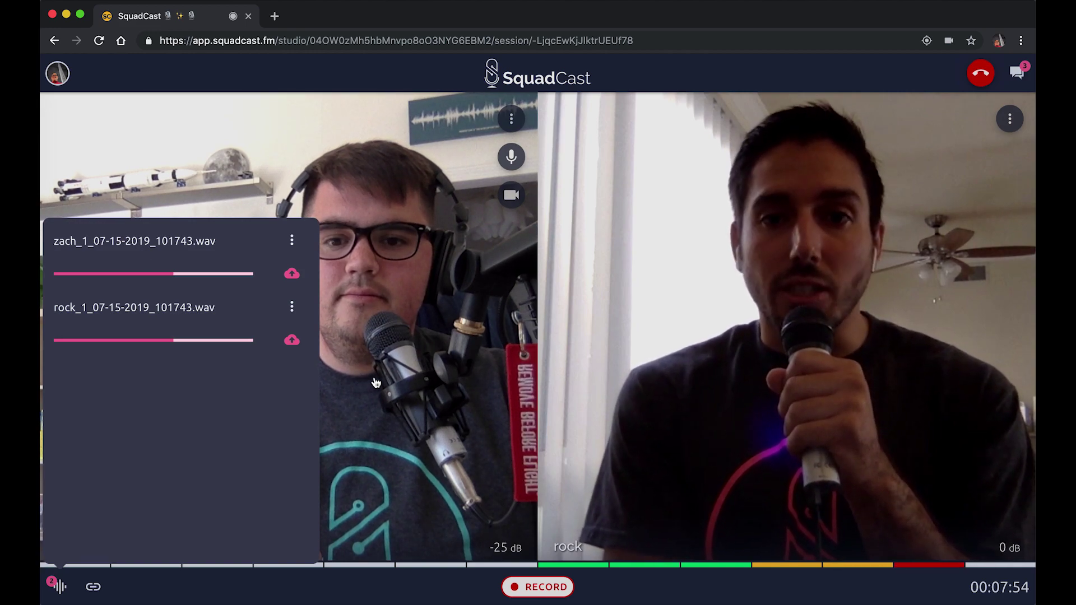
click(375, 379)
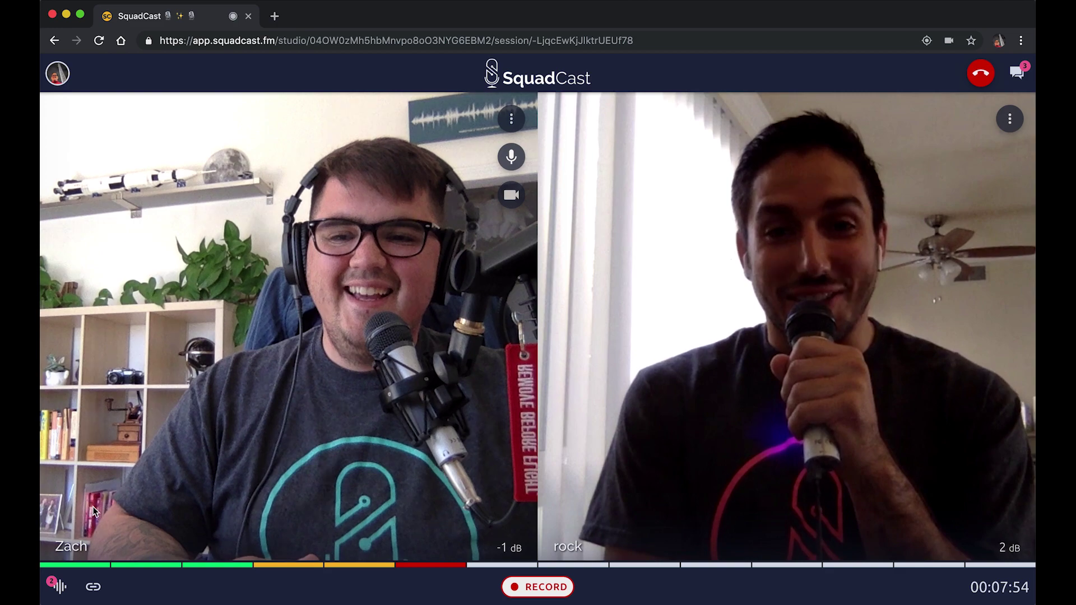
click(60, 586)
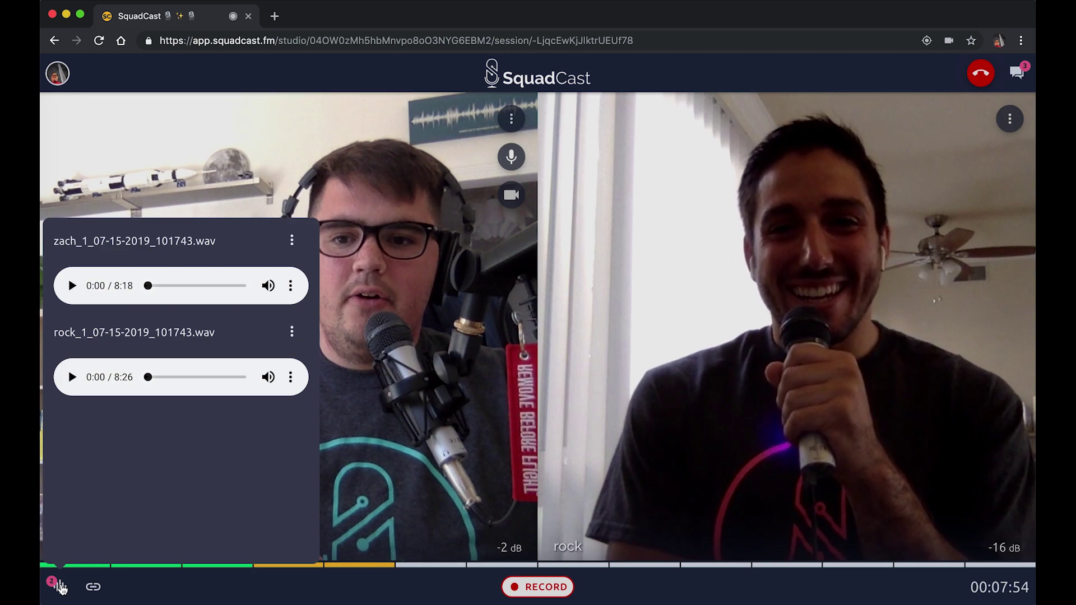
click(59, 587)
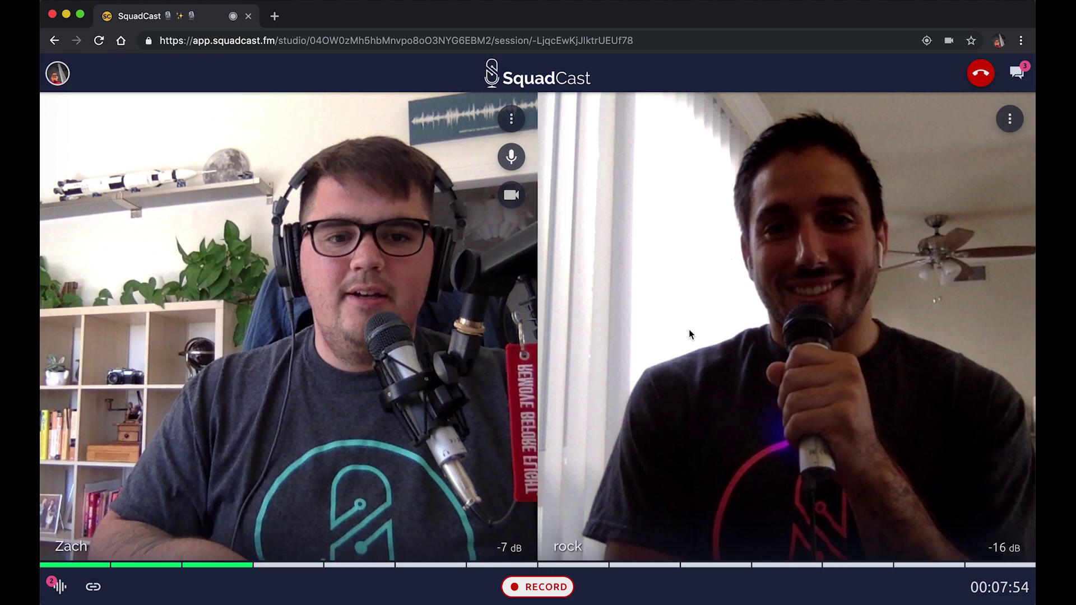
- Hang up the call and rate the session five stars
click(986, 72)
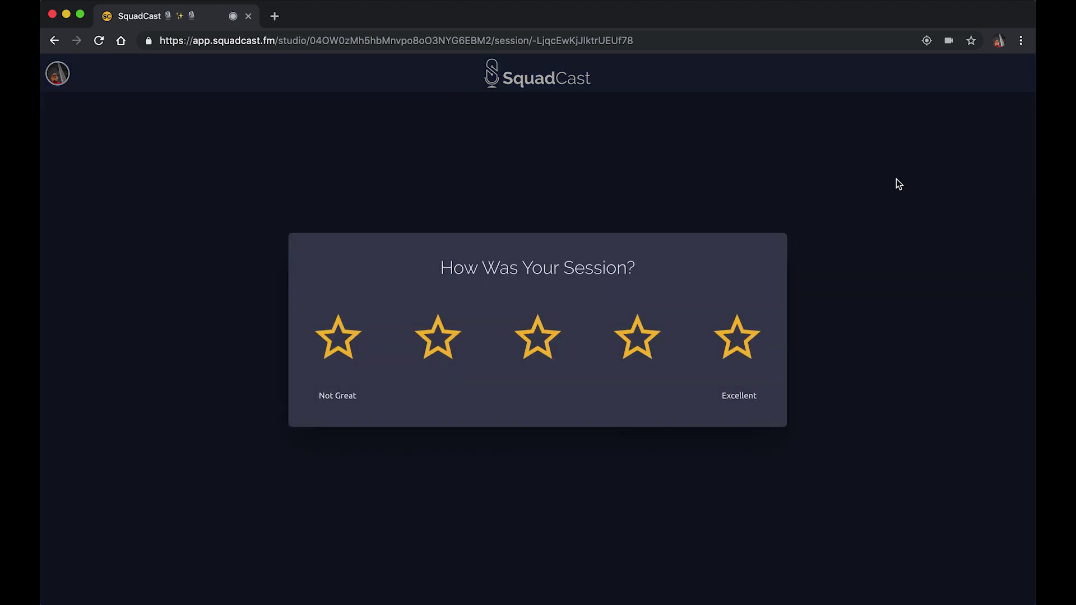
click(739, 343)
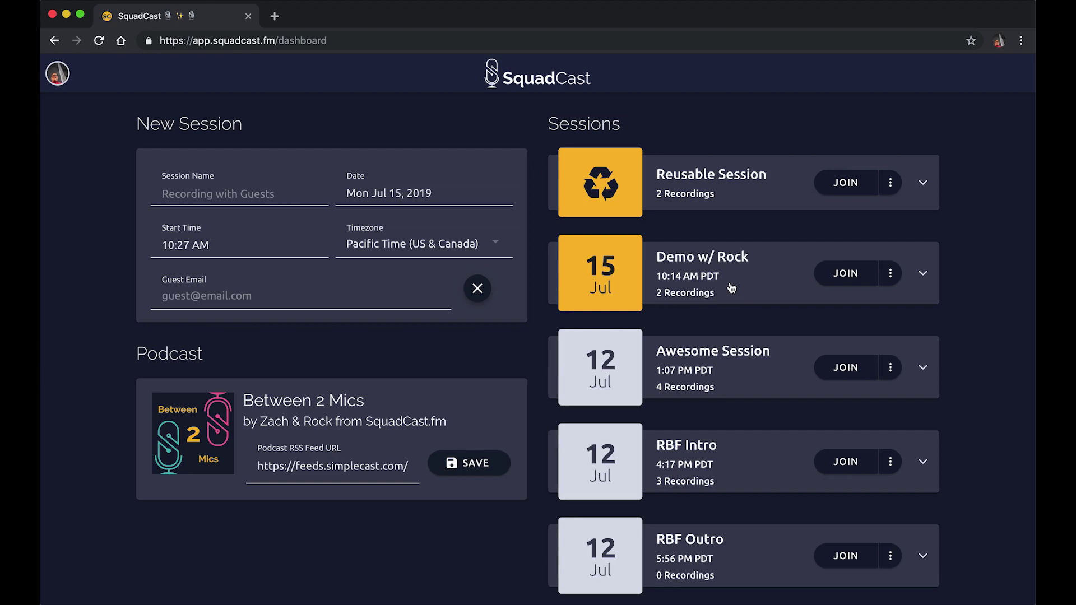
- Expand the Demo w/ Rock card and download zach's and rock's recordings as WAV
click(638, 283)
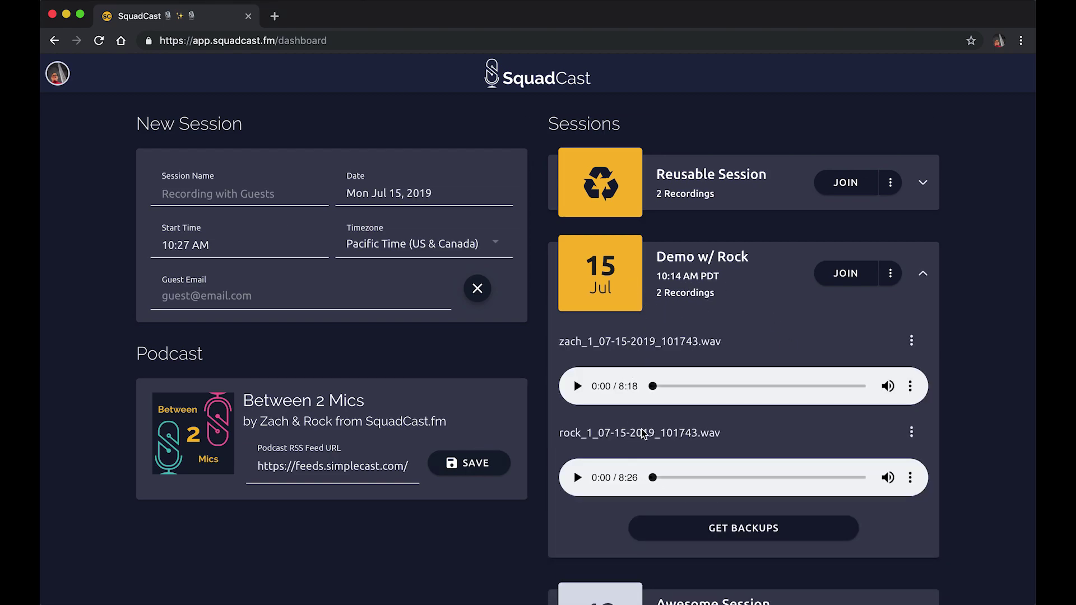
click(914, 346)
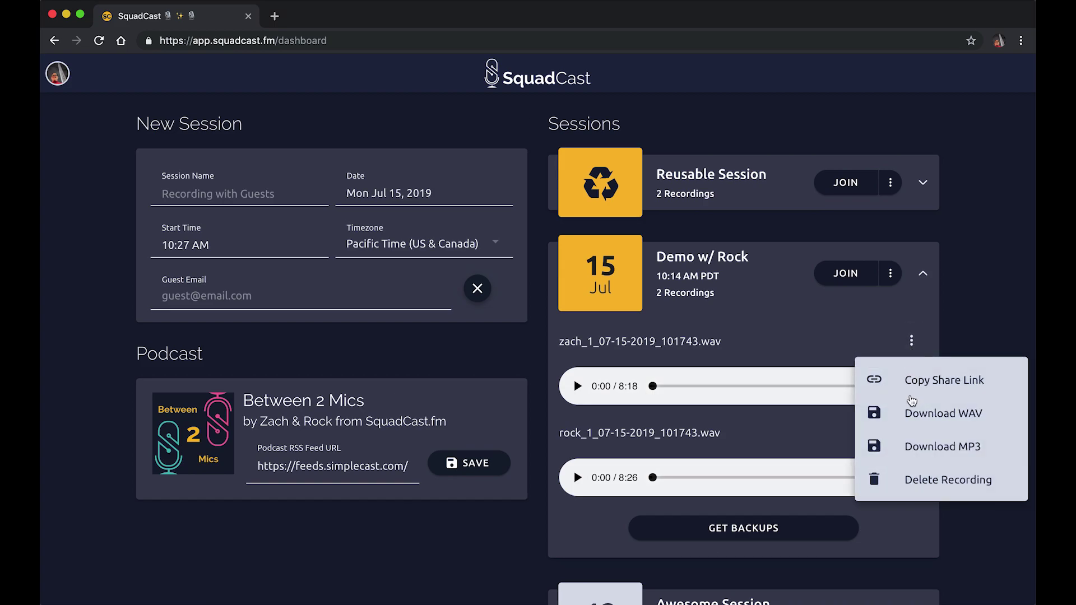
click(915, 421)
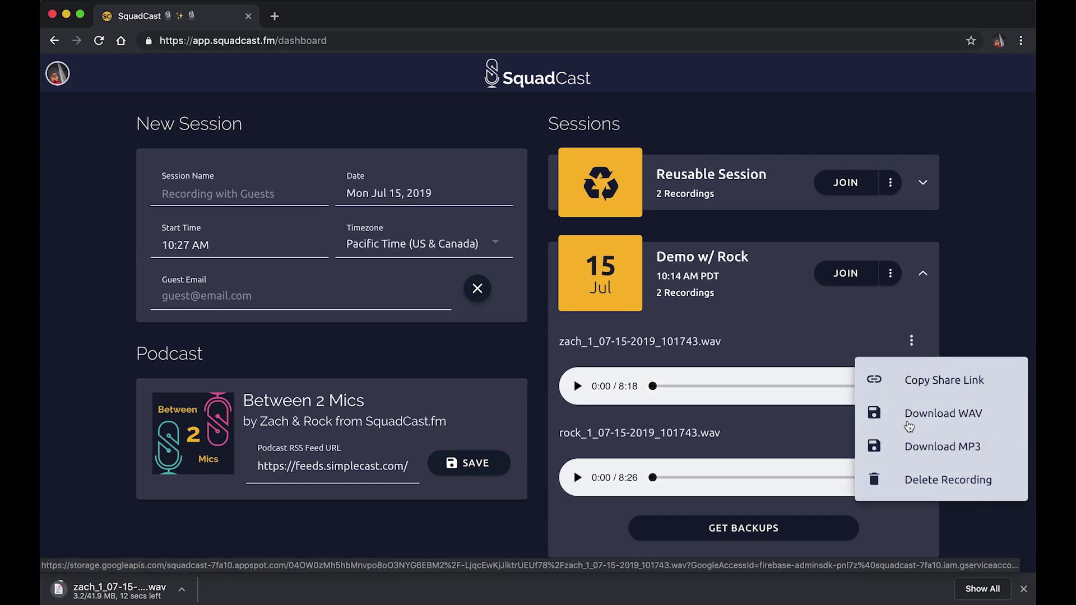
click(785, 437)
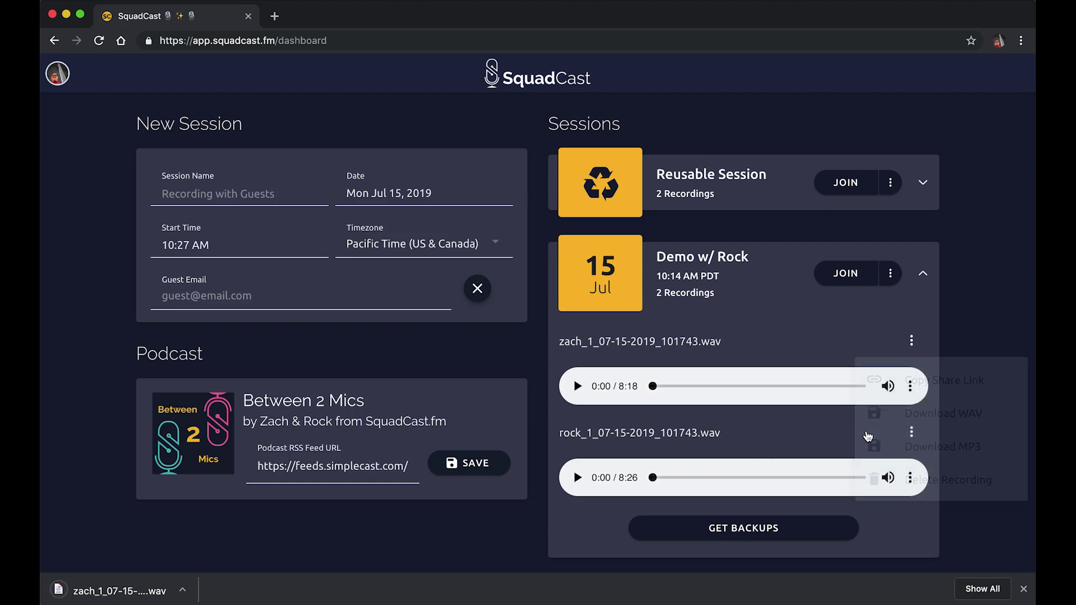
click(909, 433)
click(964, 331)
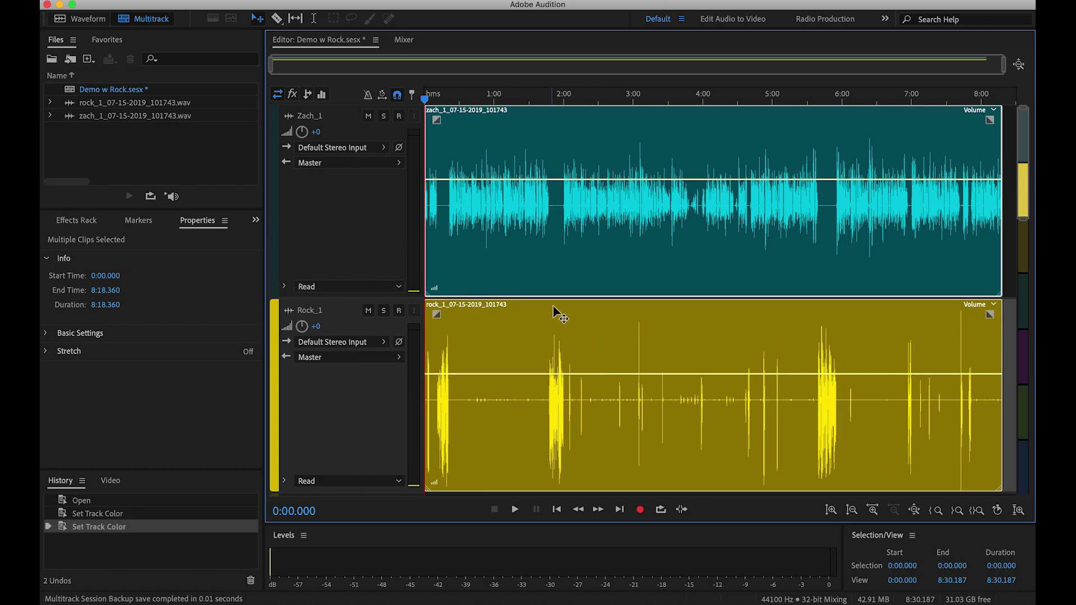
- Play the Demo w Rock multitrack session briefly from about 1:48, then stop
click(551, 100)
key(space)
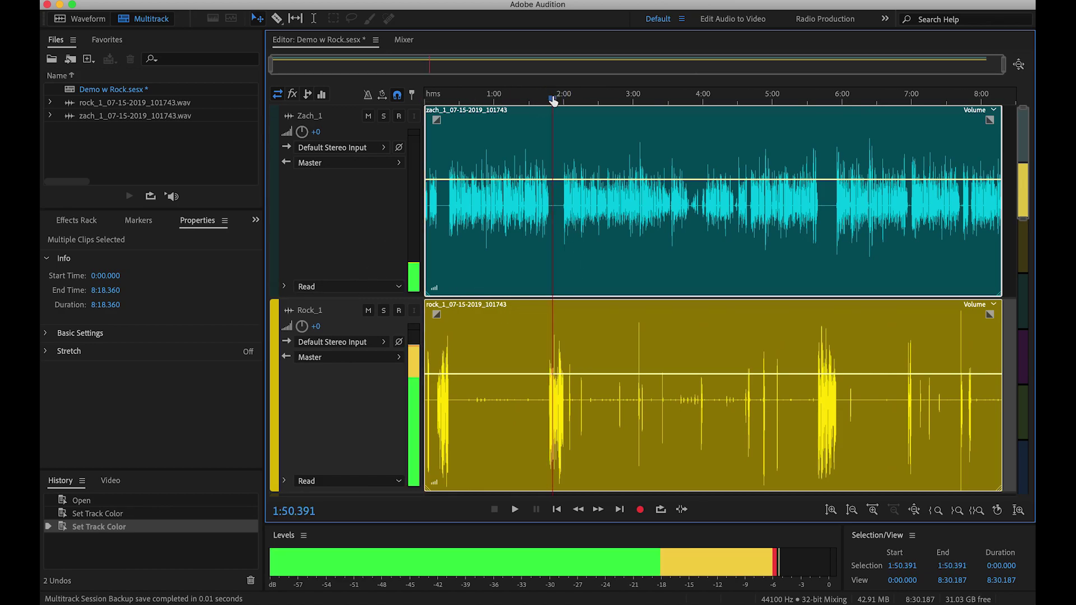
key(space)
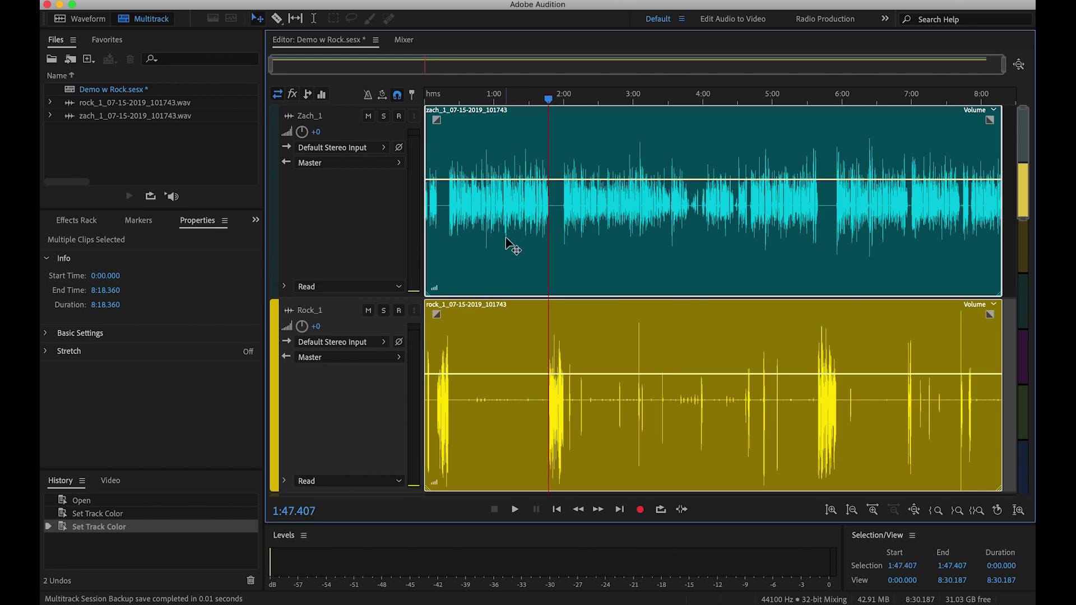